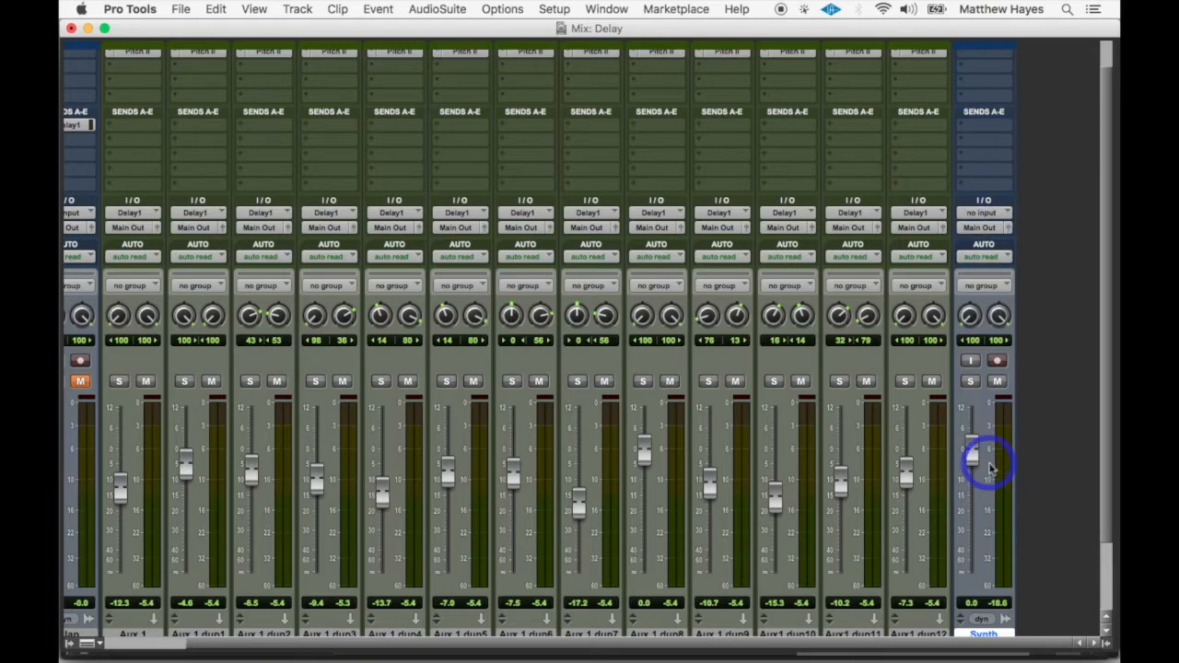
# - Play back a short passage of the Synth track to hear it without delay
pyautogui.press('space')
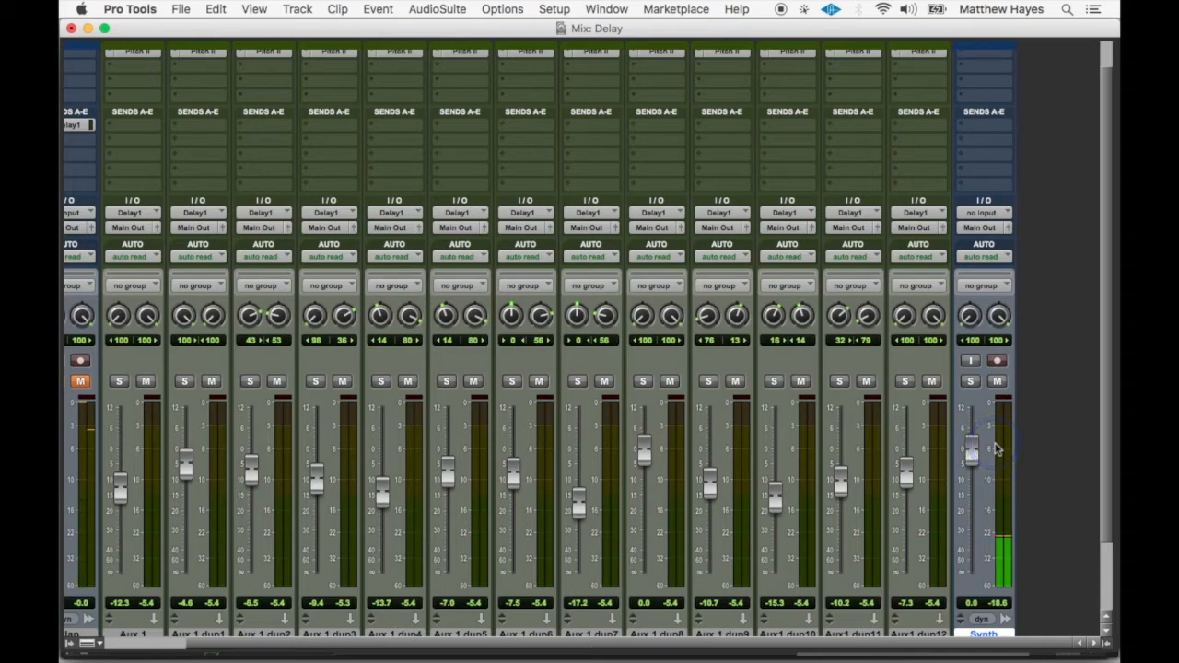
pyautogui.press('space')
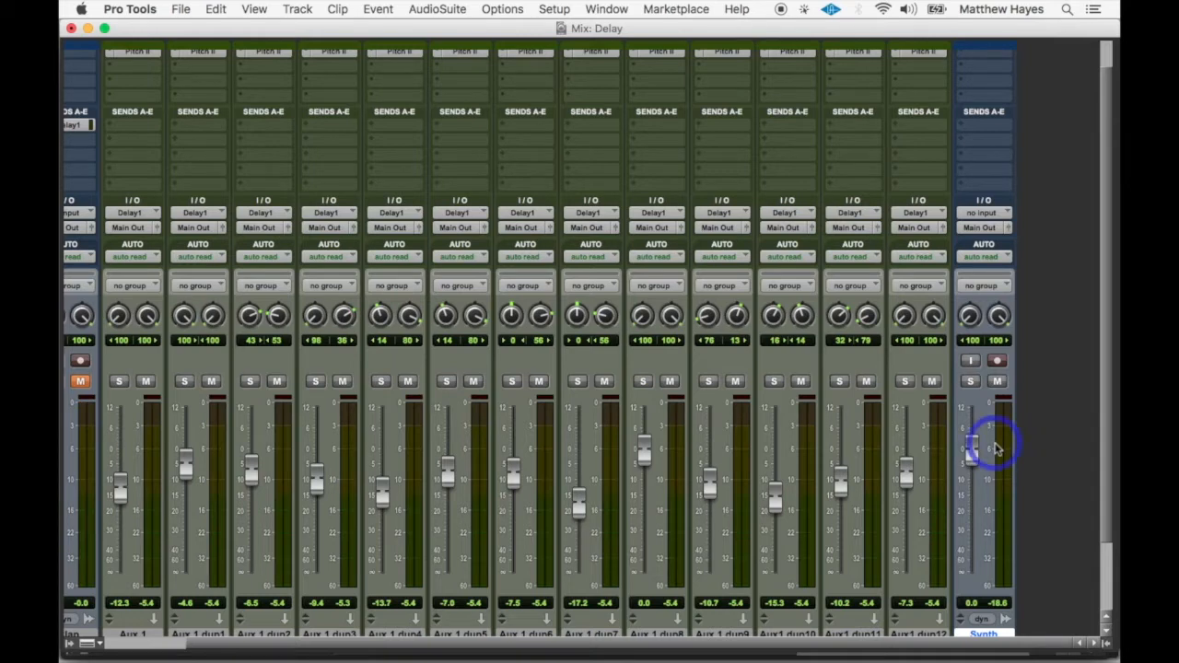
# - Add a send to the Delay2 stereo bus on the Synth track and raise its level to about -5.4 dB
pyautogui.click(980, 134)
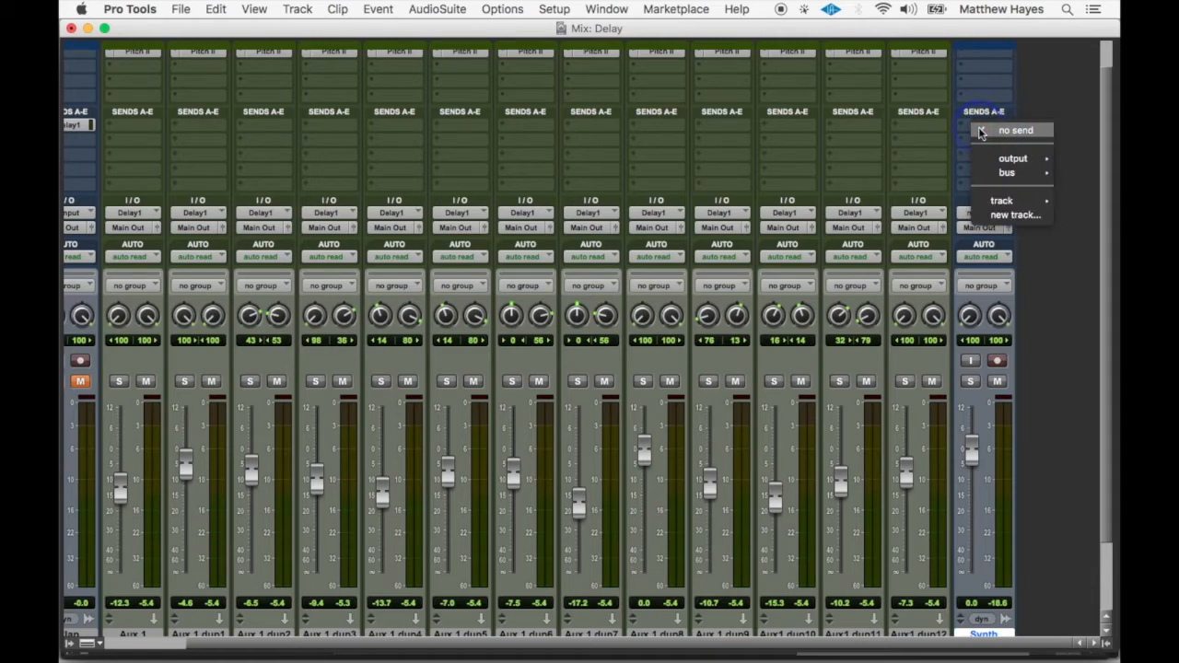
pyautogui.moveTo(1006, 174)
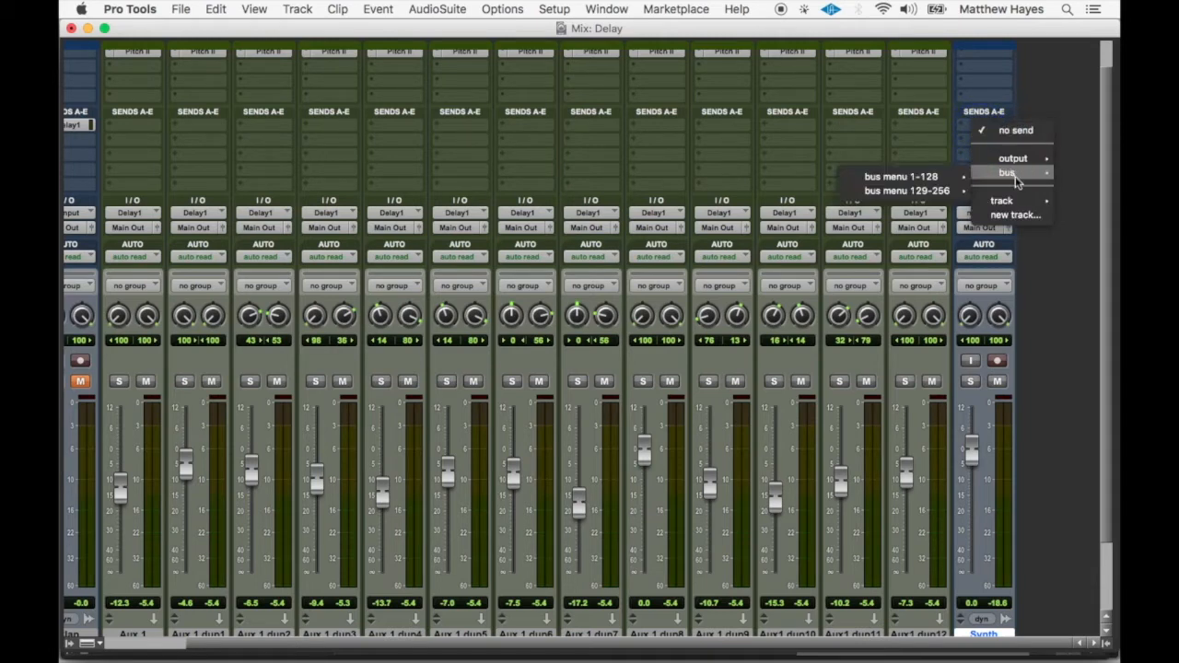
pyautogui.click(939, 177)
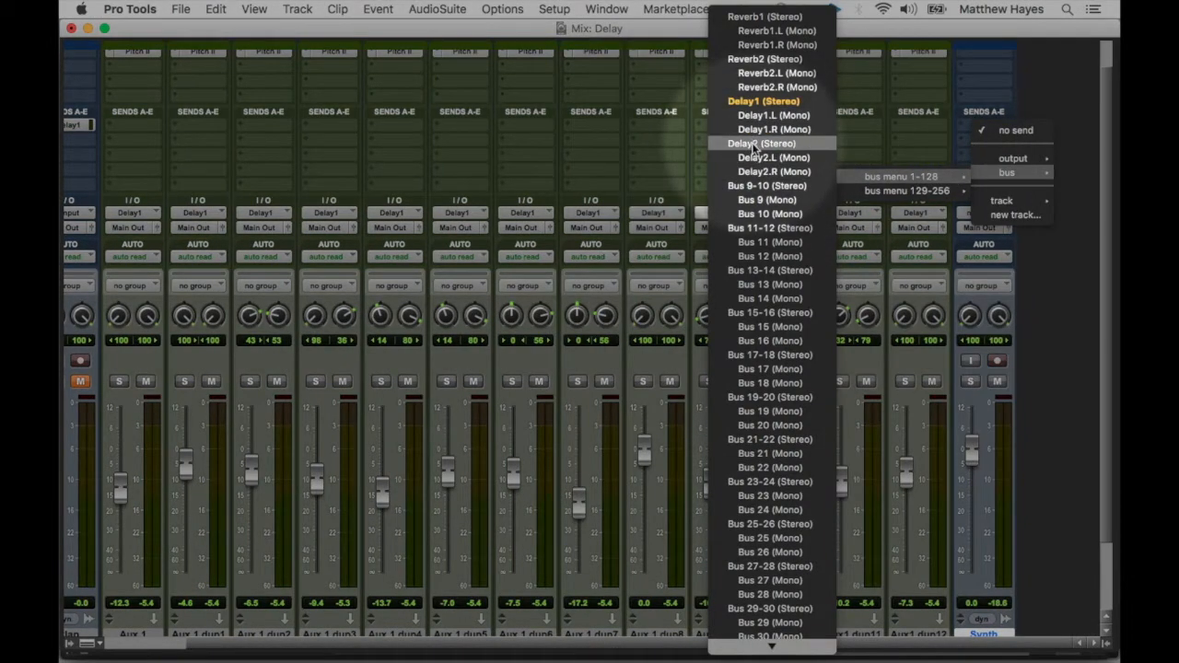
pyautogui.click(761, 143)
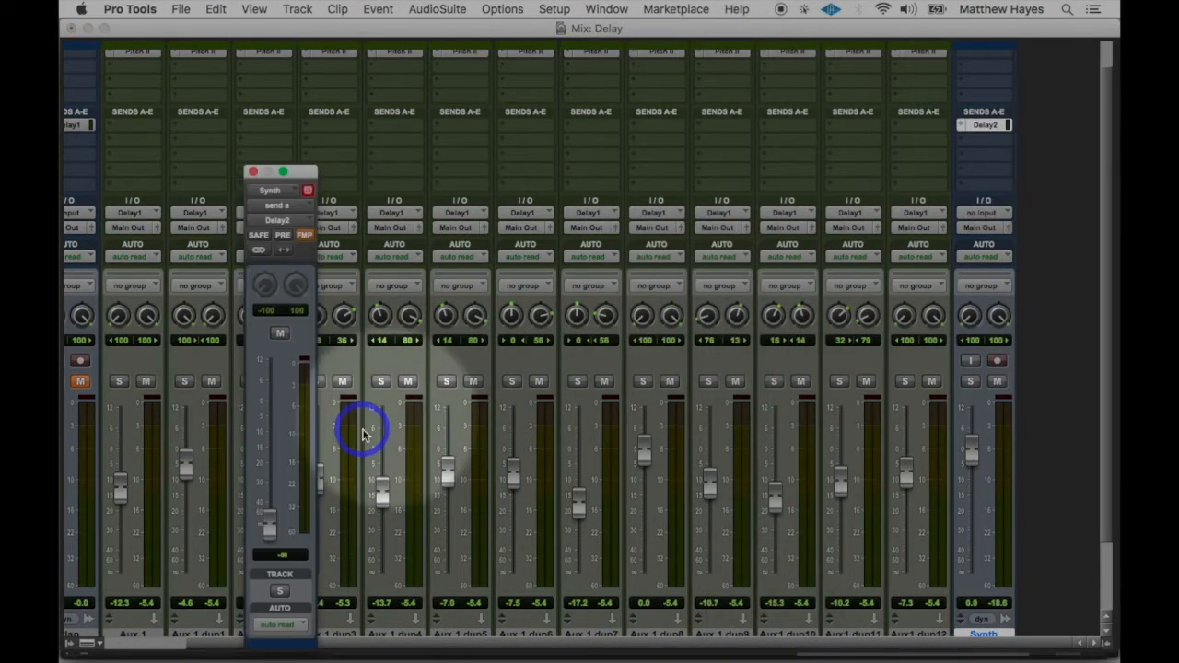
pyautogui.moveTo(270, 518); pyautogui.dragTo(274, 416)
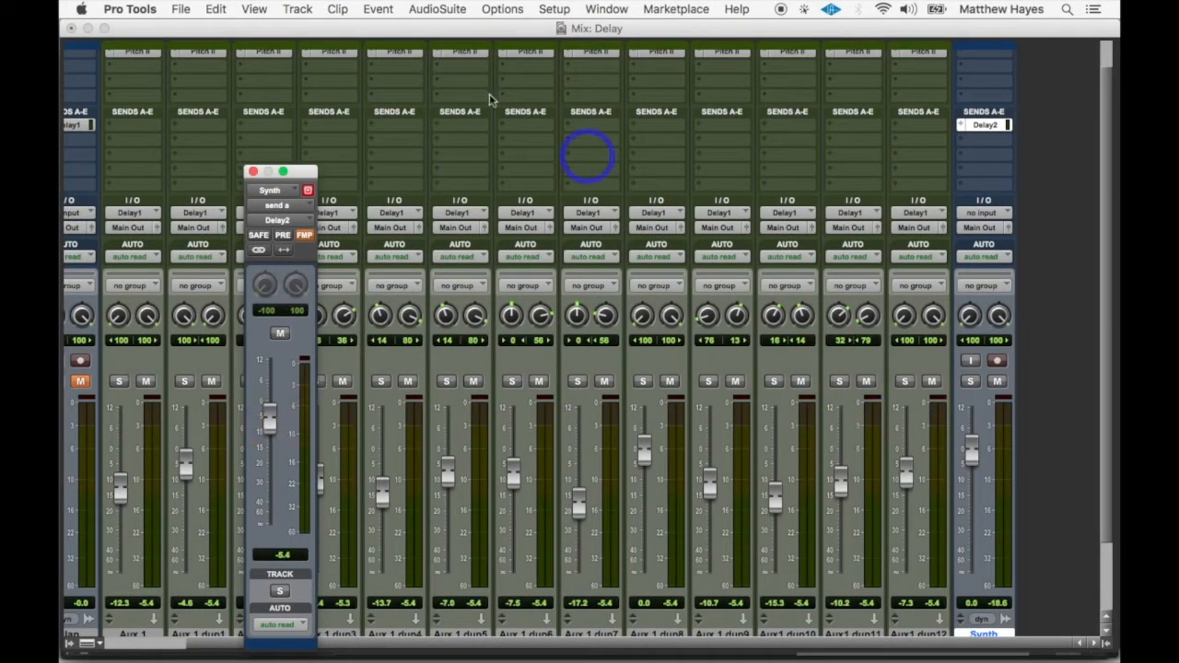
# - Create one new stereo Aux Input track
pyautogui.click(317, 7)
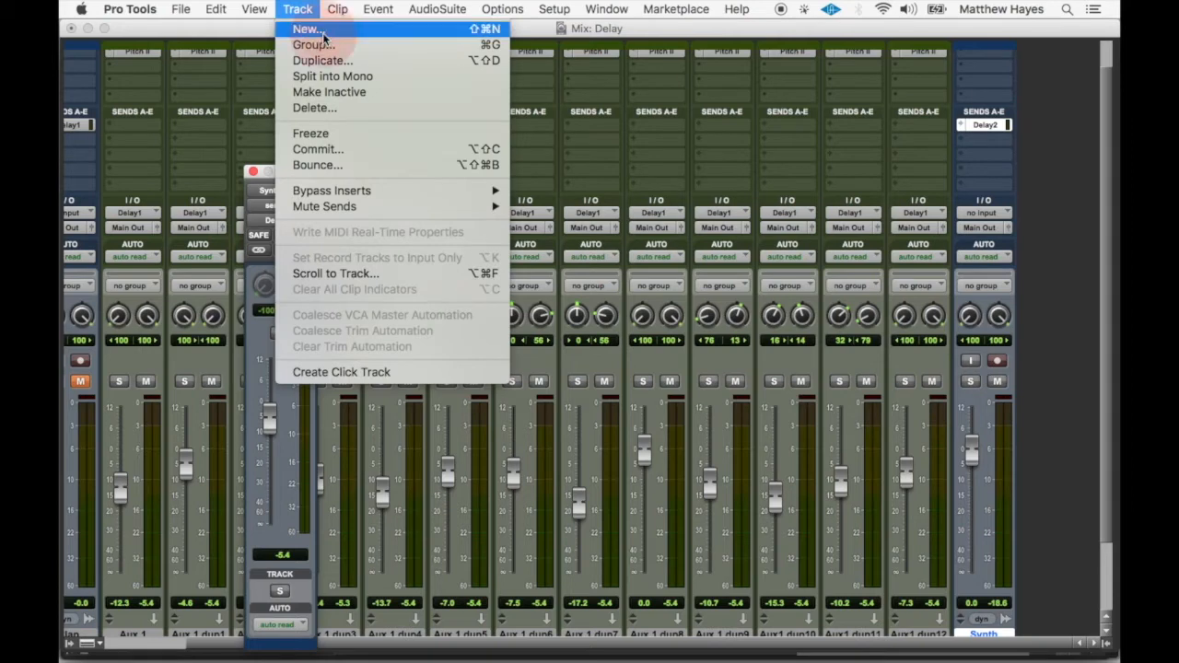
pyautogui.click(753, 212)
pyautogui.click(534, 241)
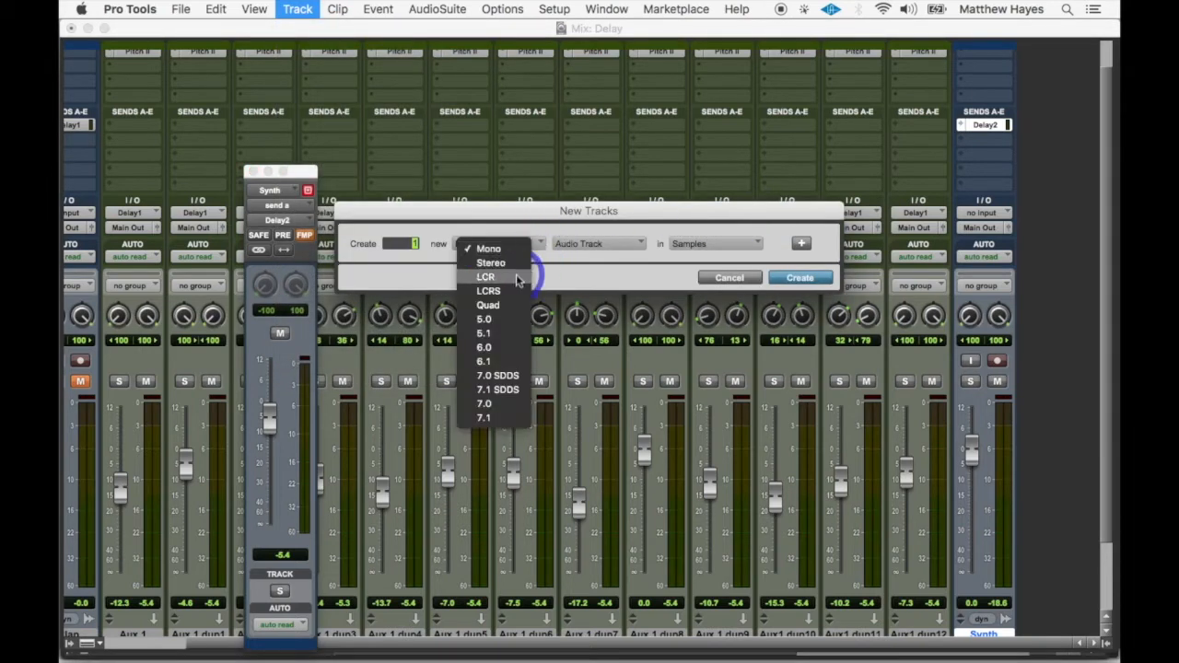
pyautogui.click(505, 267)
pyautogui.click(613, 244)
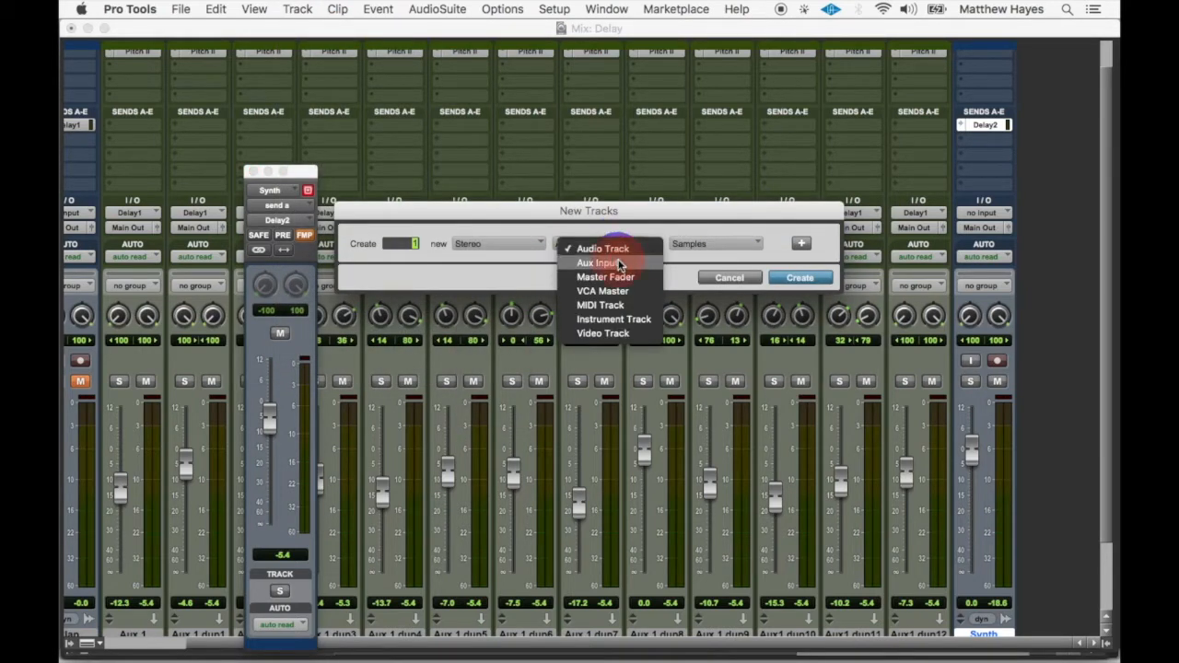
pyautogui.click(610, 261)
pyautogui.click(803, 277)
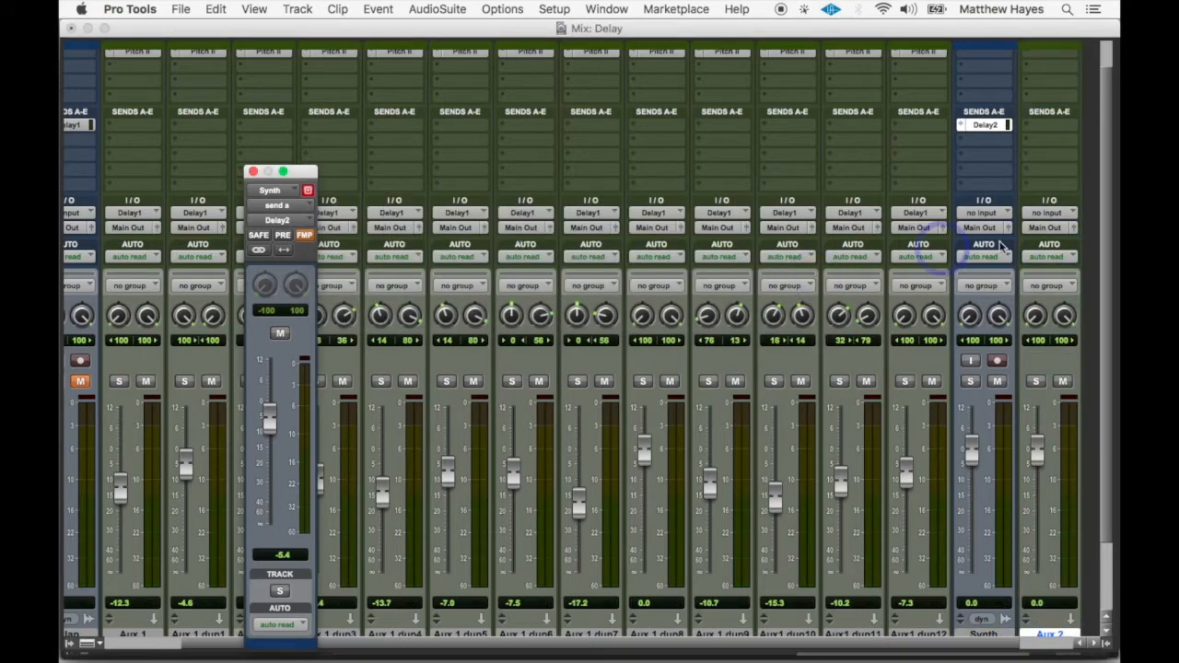
# - Set the new aux track's input to the Delay2 stereo bus used by the Synth send
pyautogui.click(1057, 213)
pyautogui.moveTo(951, 262)
pyautogui.moveTo(861, 265)
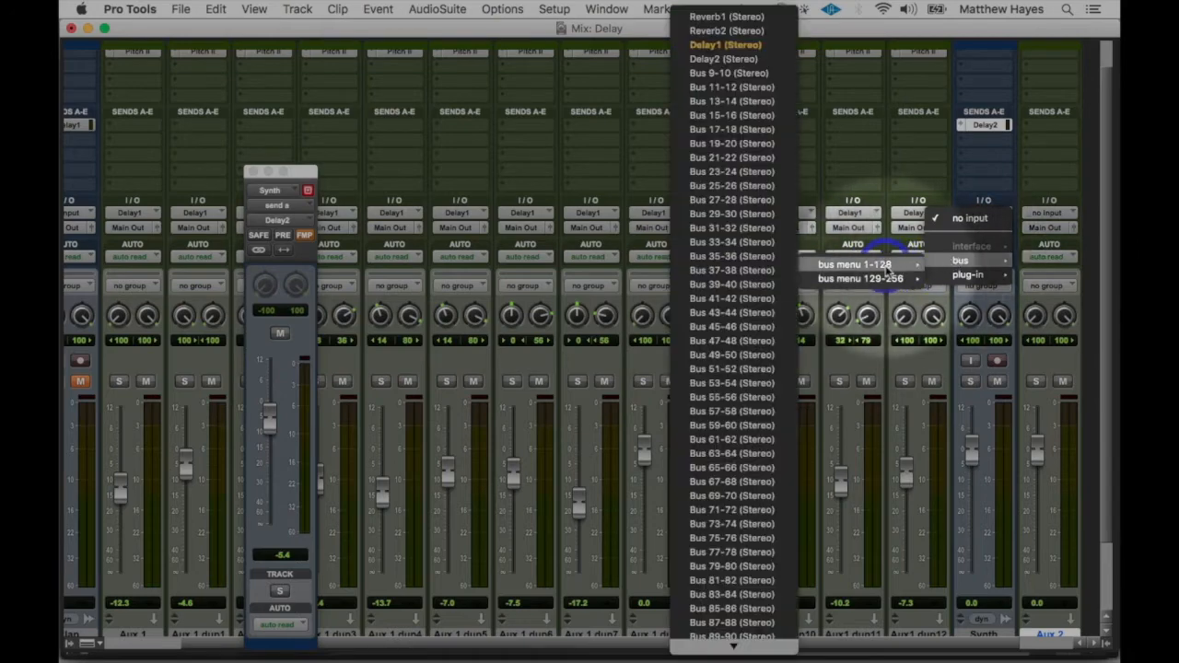
pyautogui.click(725, 59)
pyautogui.click(979, 128)
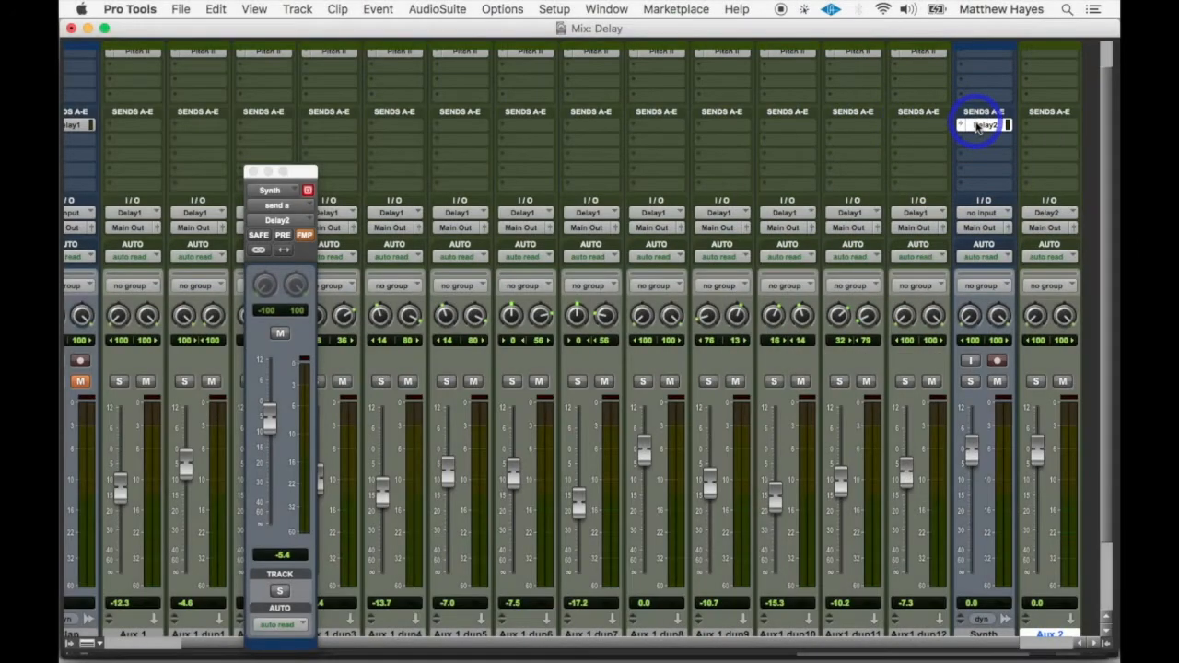
# - Insert the multichannel H-Delay (stereo) plug-in in the first insert slot of the new aux track
pyautogui.scroll(2, 1076, 161)
pyautogui.hscroll(-1, 1076, 160)
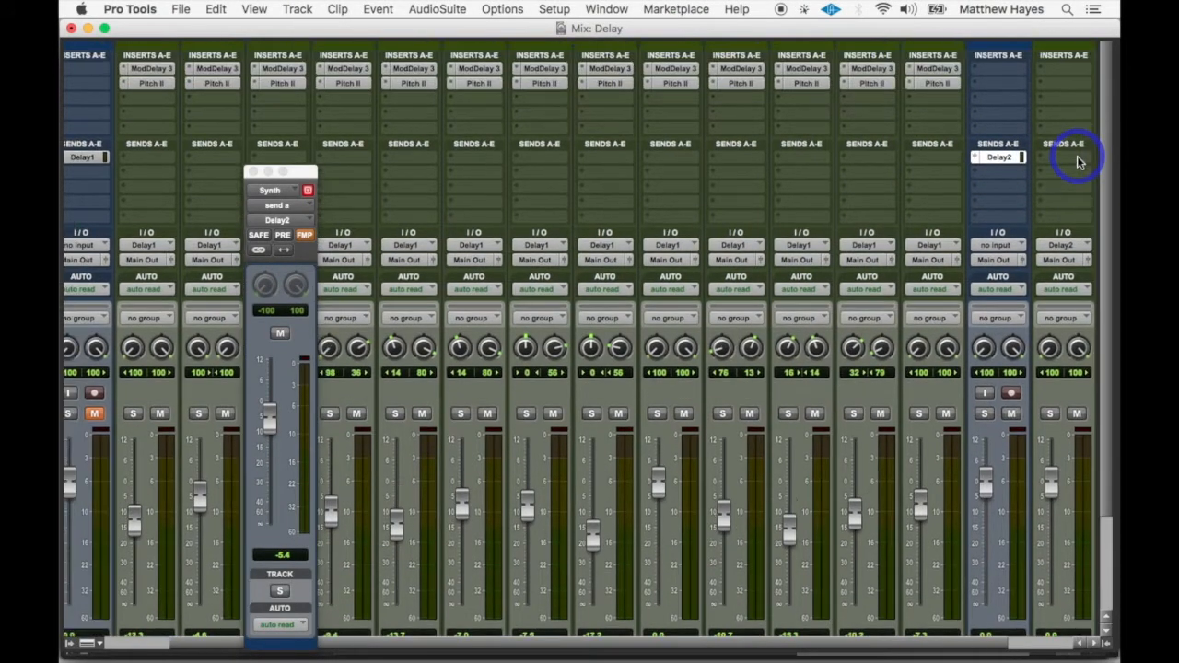
pyautogui.click(1058, 73)
pyautogui.moveTo(949, 102)
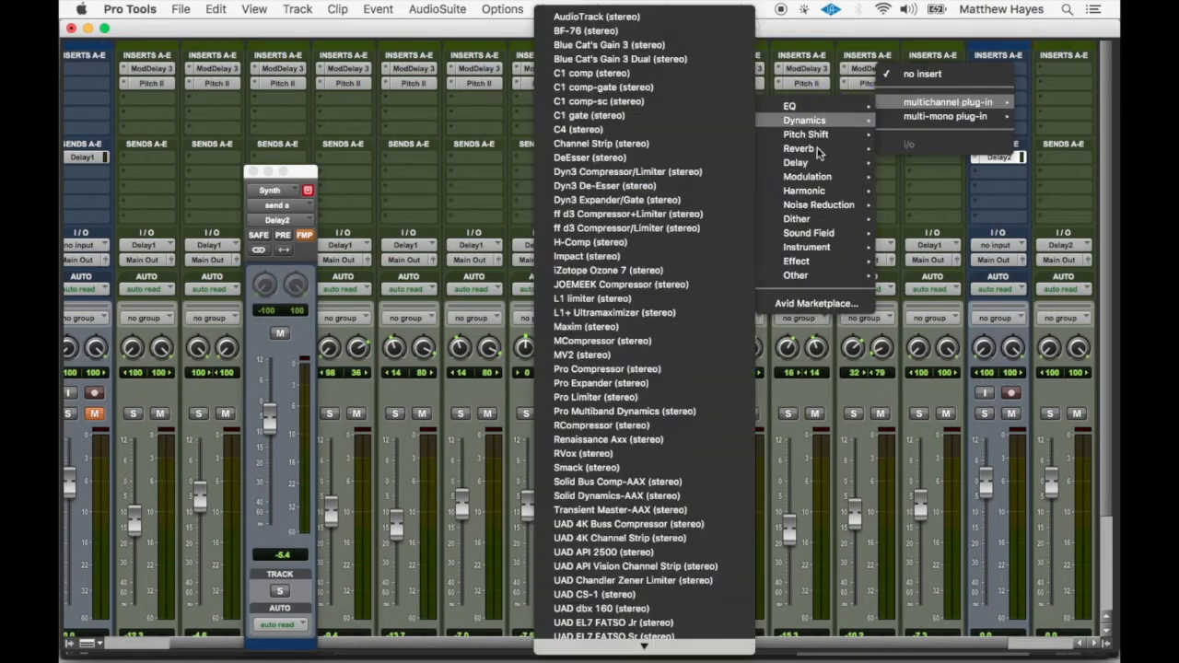
pyautogui.moveTo(794, 161)
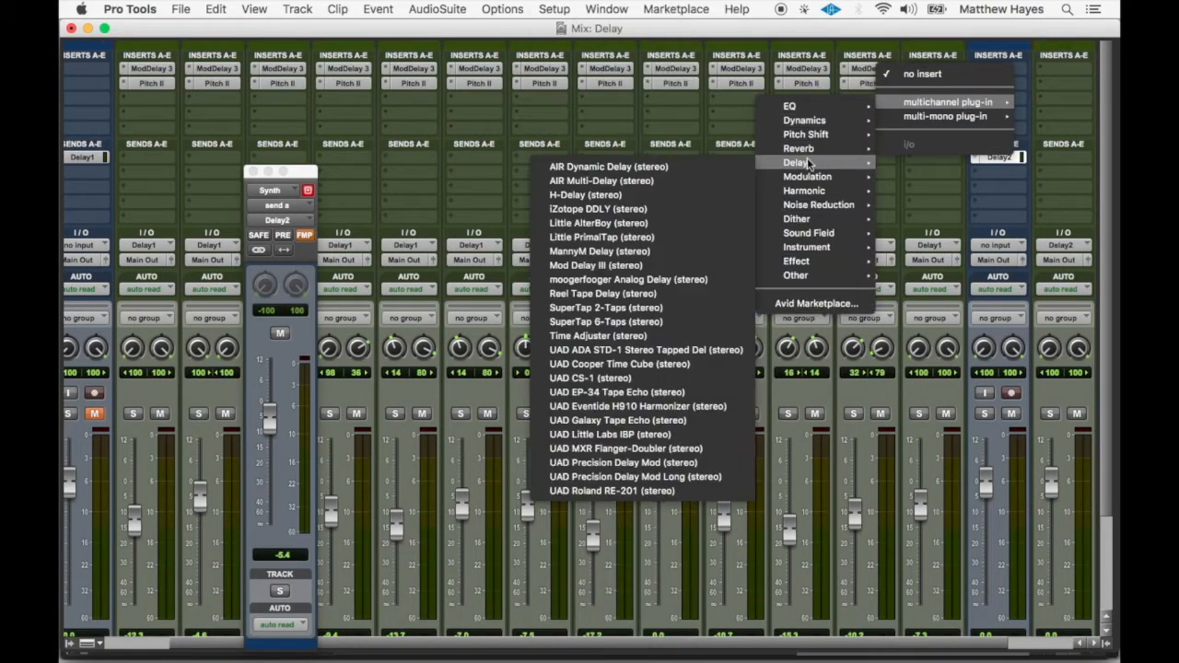
pyautogui.click(626, 195)
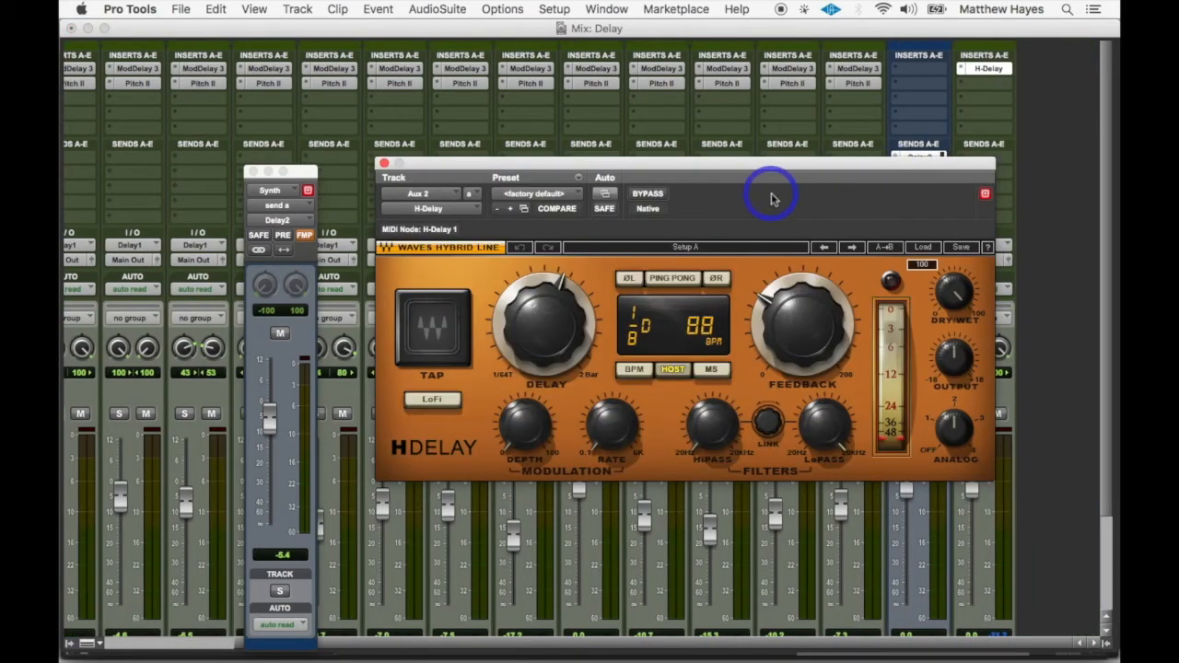
# - Switch H-Delay's delay time to milliseconds and set the delay to about 230 ms
pyautogui.click(709, 370)
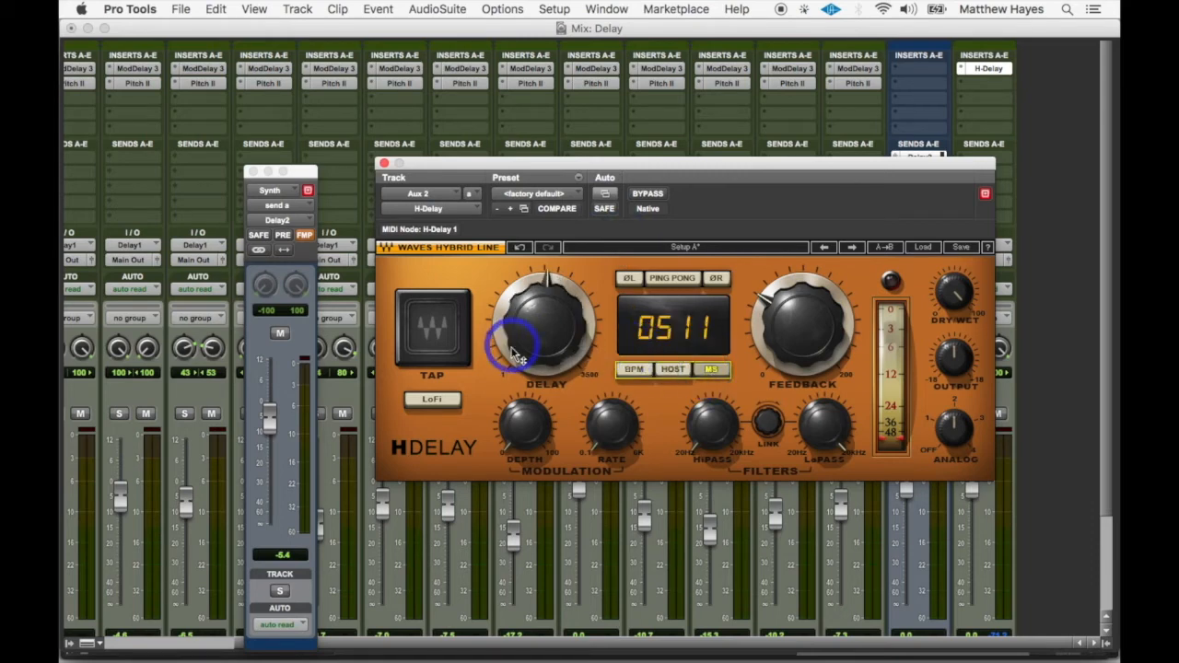
pyautogui.doubleClick(546, 320)
pyautogui.moveTo(524, 337); pyautogui.dragTo(532, 372)
pyautogui.moveTo(539, 263); pyautogui.dragTo(527, 419)
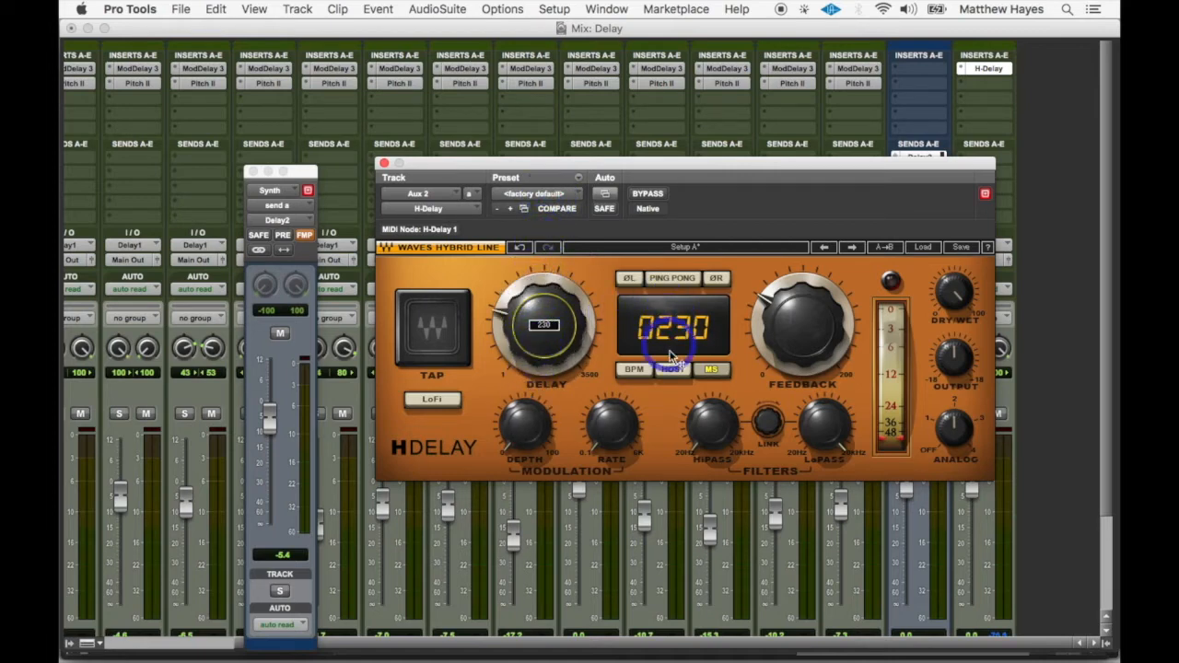
# - Try the tempo-based delay mode in H-Delay and return it to milliseconds
pyautogui.click(635, 371)
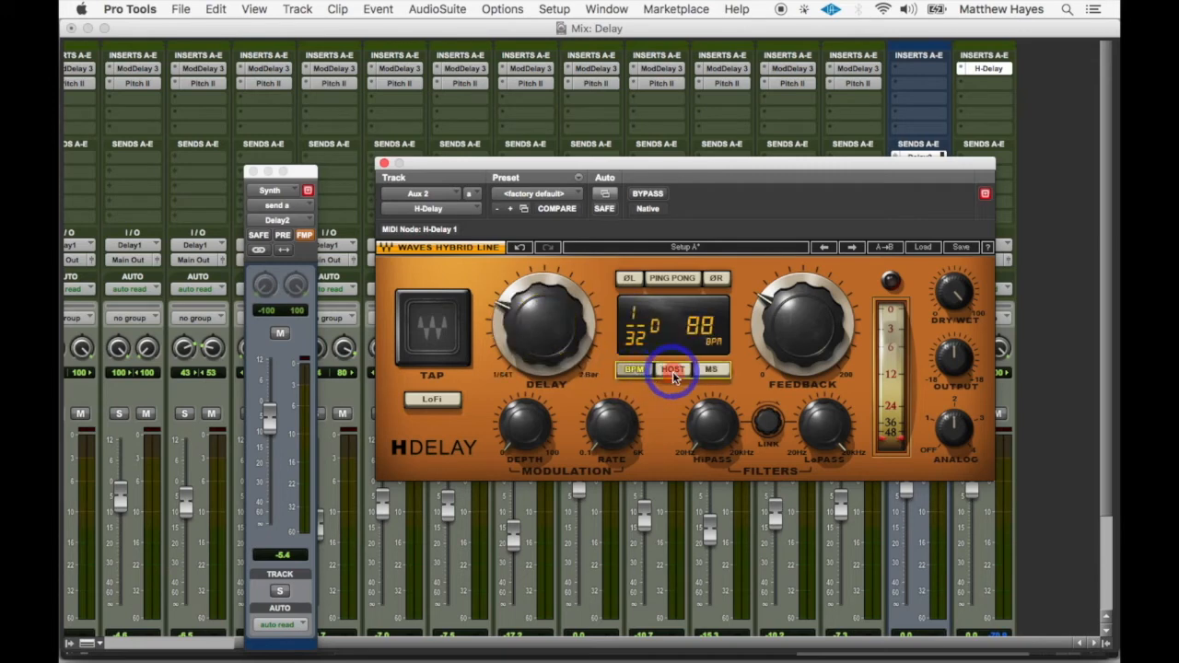
pyautogui.moveTo(532, 325)
pyautogui.mouseDown()
pyautogui.moveTo(534, 176)
pyautogui.moveTo(543, 326)
pyautogui.mouseUp()
pyautogui.click(715, 369)
# - Raise H-Delay's feedback, and sweep the delay time down to 1 ms during playback
pyautogui.click(794, 337)
pyautogui.moveTo(786, 297); pyautogui.dragTo(785, 300)
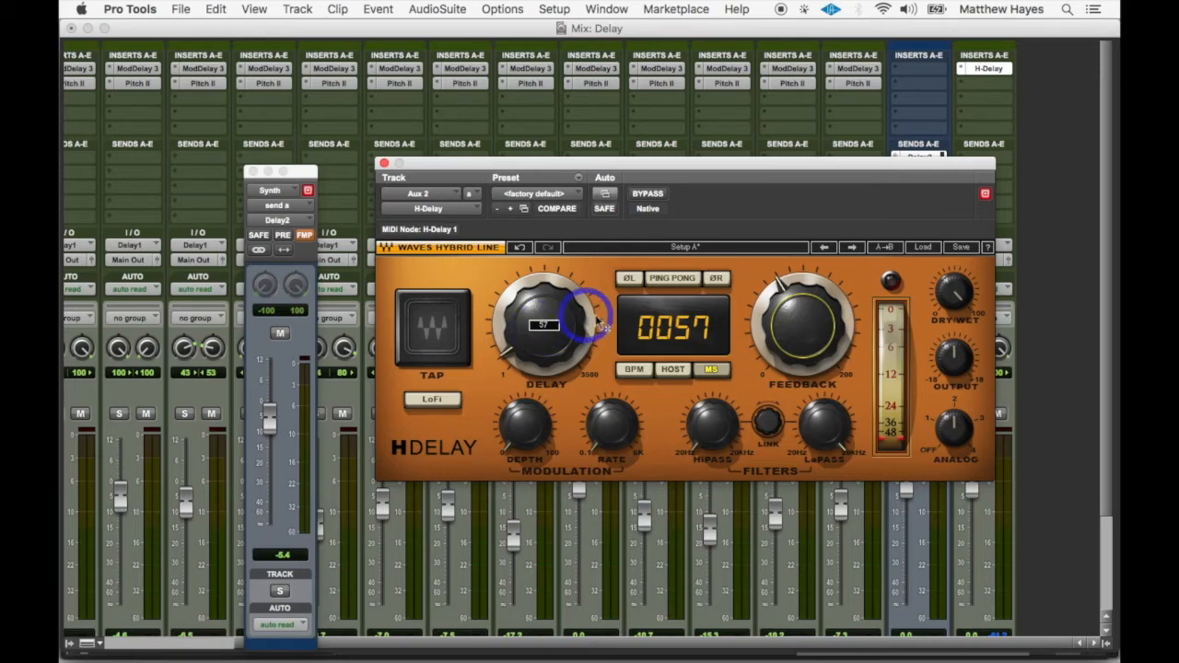
pyautogui.press('space')
pyautogui.click(543, 325)
pyautogui.moveTo(546, 244); pyautogui.dragTo(551, 334)
pyautogui.press('space')
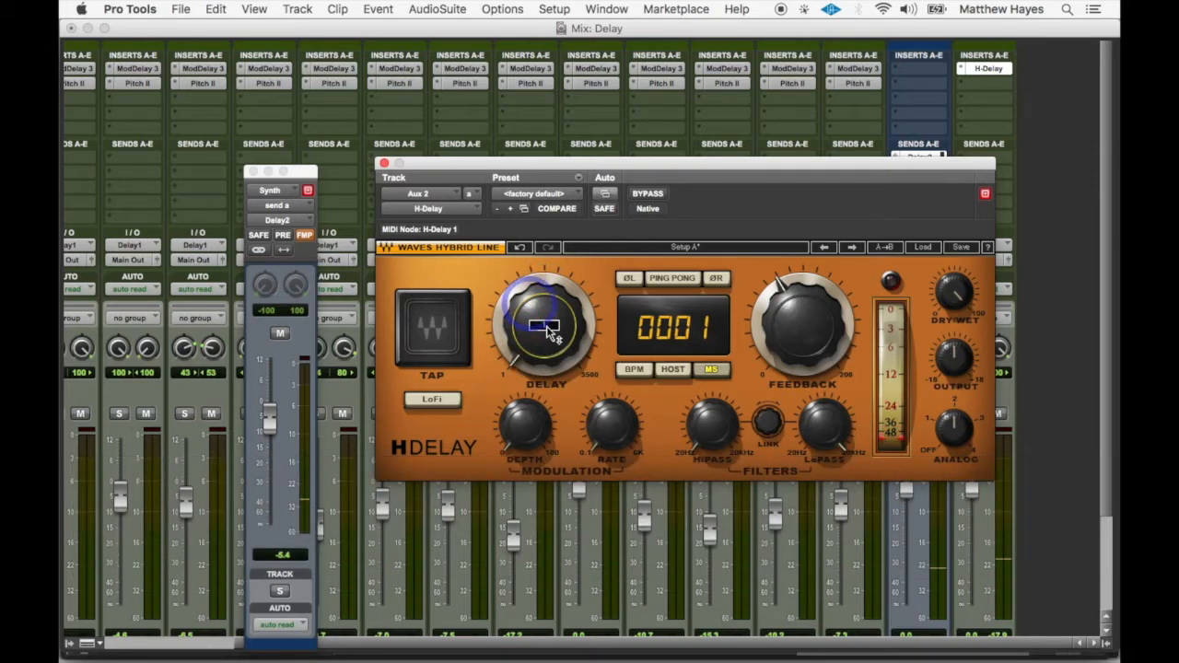
pyautogui.click(550, 334)
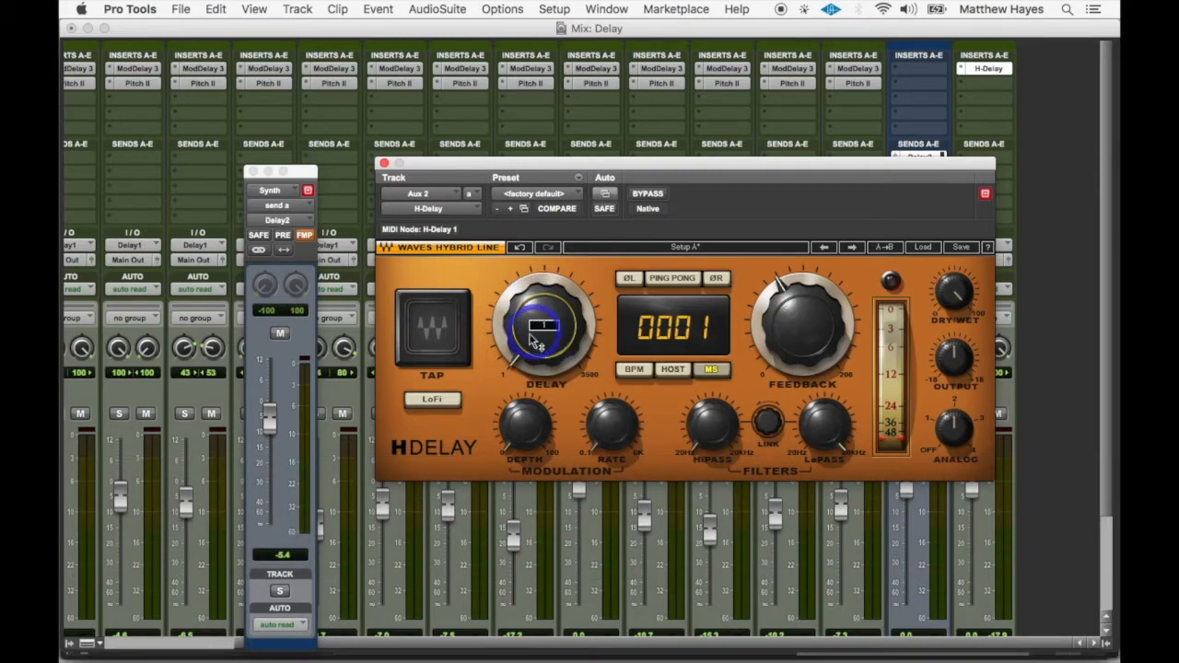
# - Try different feedback amounts in H-Delay and set the feedback to 90
pyautogui.click(790, 324)
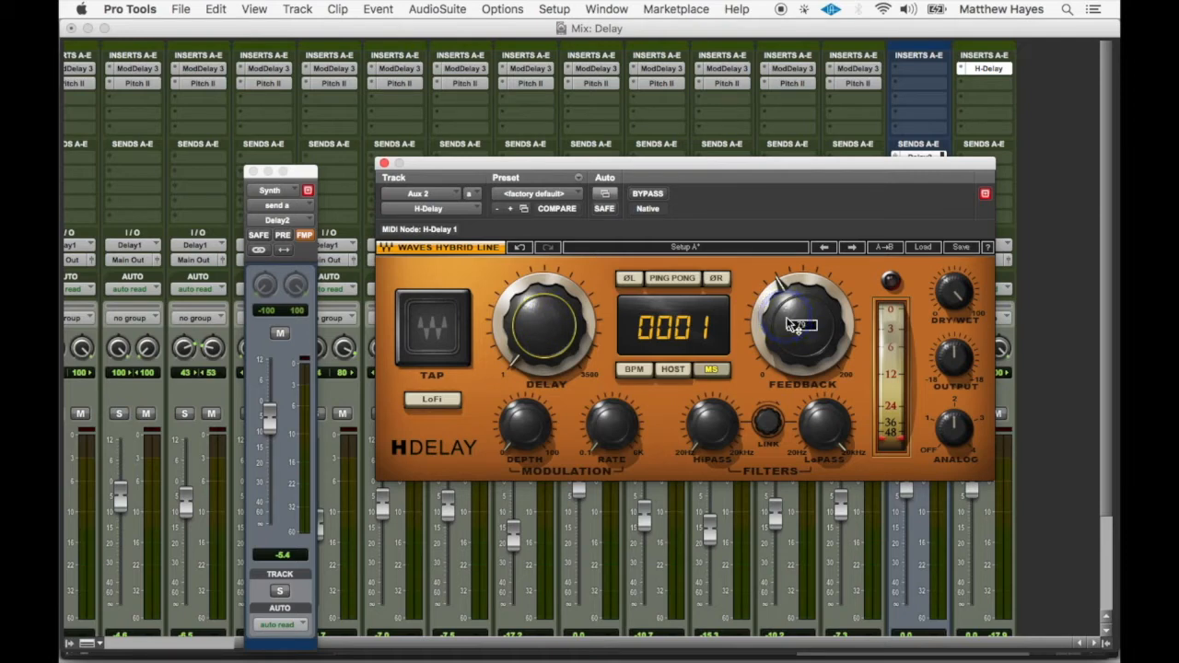
pyautogui.click(787, 320)
pyautogui.moveTo(783, 318)
pyautogui.mouseDown()
pyautogui.moveTo(785, 306)
pyautogui.moveTo(793, 324)
pyautogui.mouseUp()
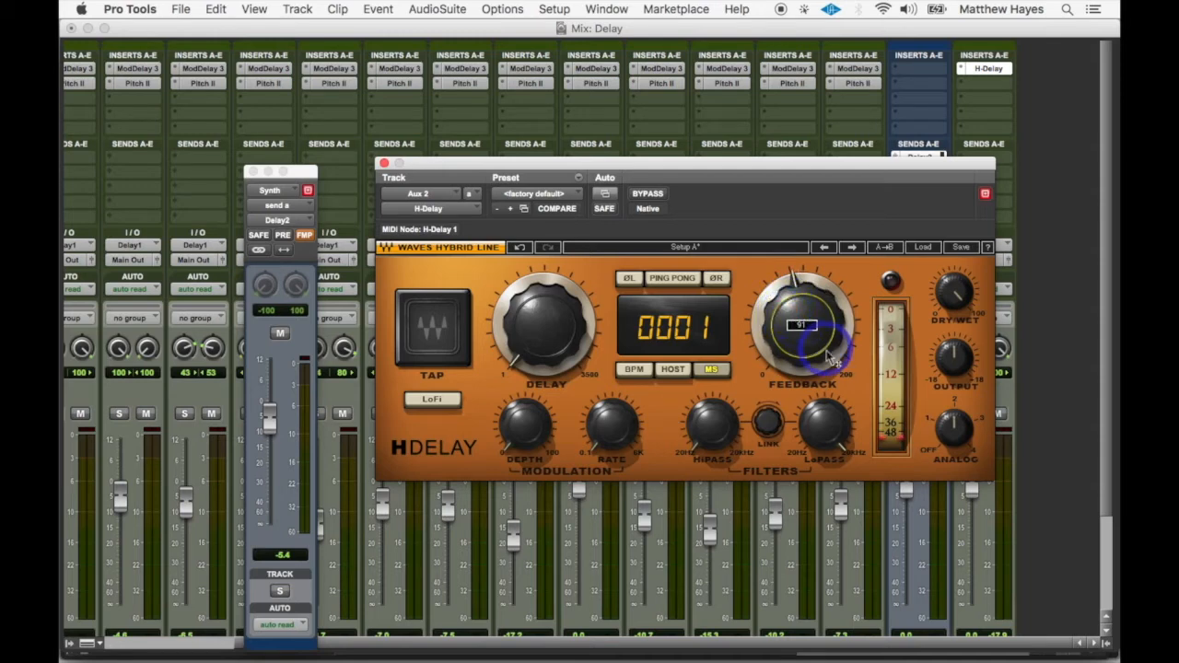
pyautogui.moveTo(801, 324)
pyautogui.mouseDown()
pyautogui.moveTo(797, 271)
pyautogui.moveTo(794, 387)
pyautogui.moveTo(806, 343)
pyautogui.mouseUp()
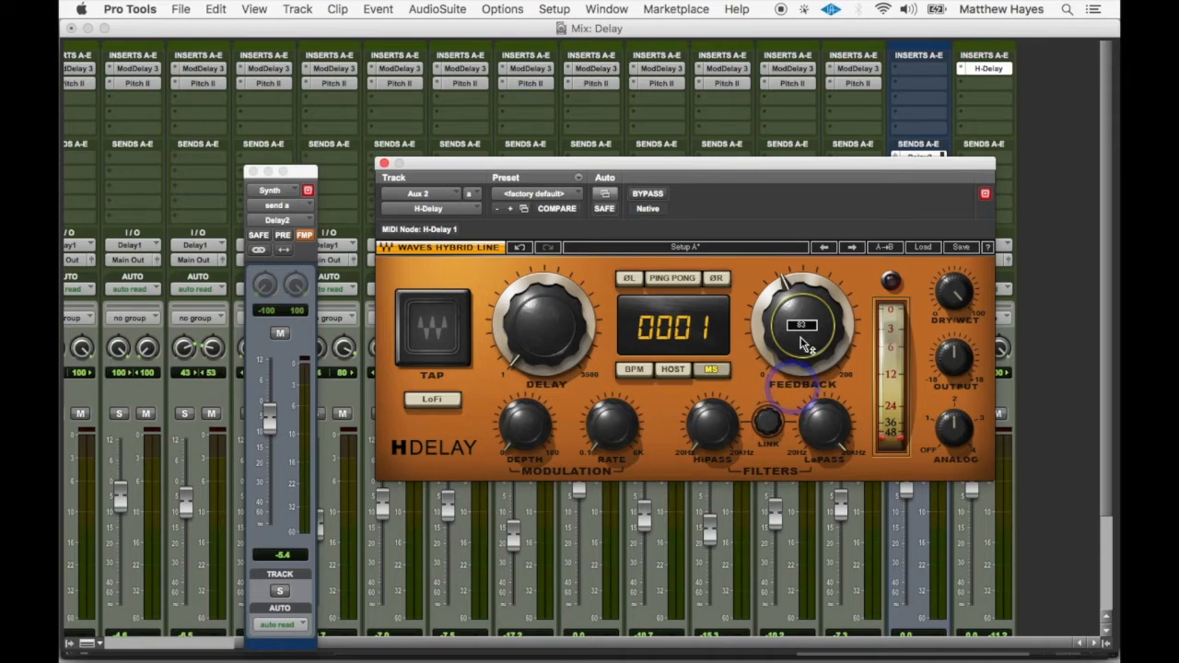
pyautogui.moveTo(801, 332)
pyautogui.mouseDown()
pyautogui.moveTo(801, 315)
pyautogui.moveTo(800, 341)
pyautogui.mouseUp()
pyautogui.write('90')
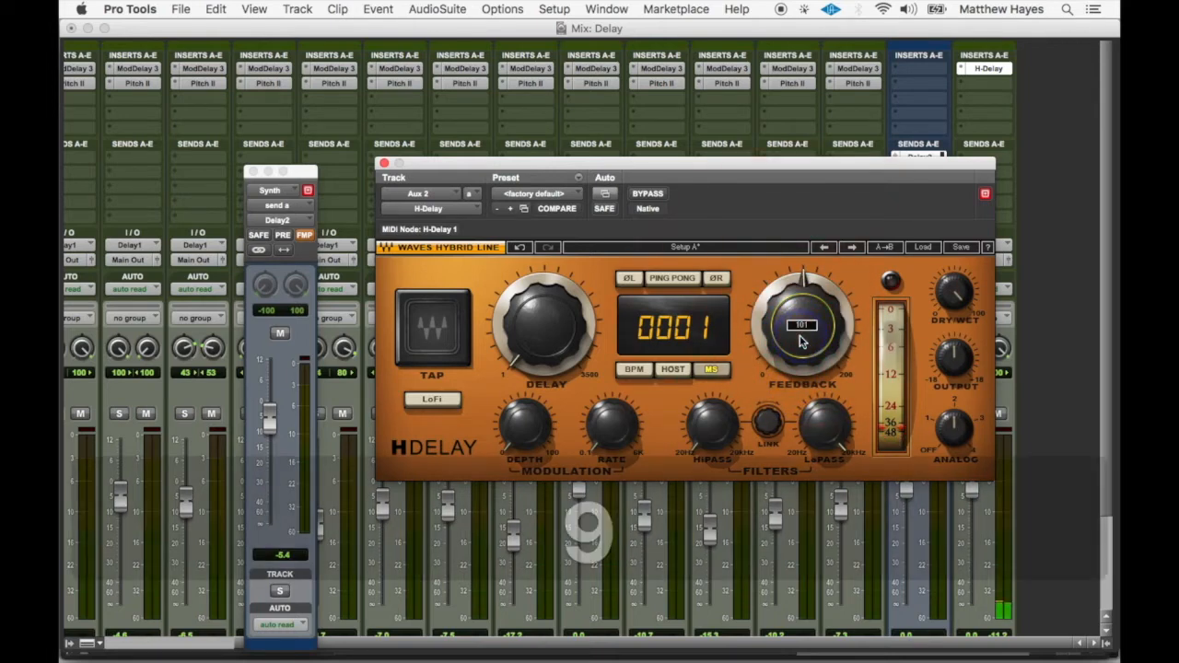
pyautogui.press('Return')
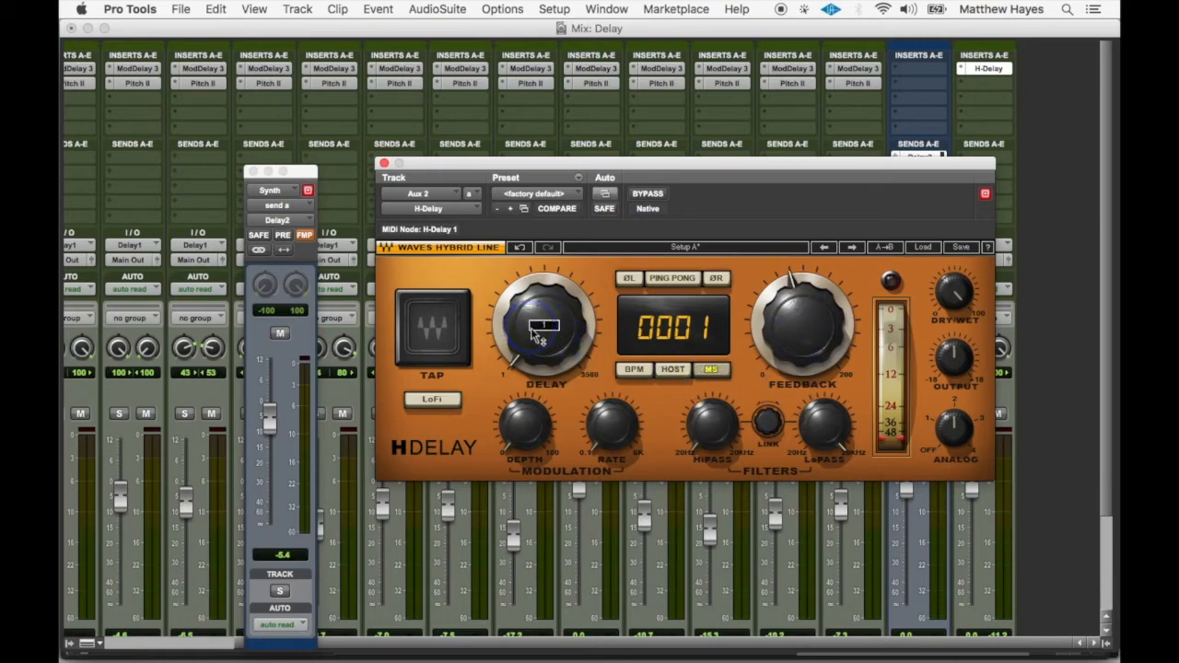
# - Enable plug-in automation for H-Delay's Delay Sec and Feedback parameters and close the plug-in window
pyautogui.click(604, 194)
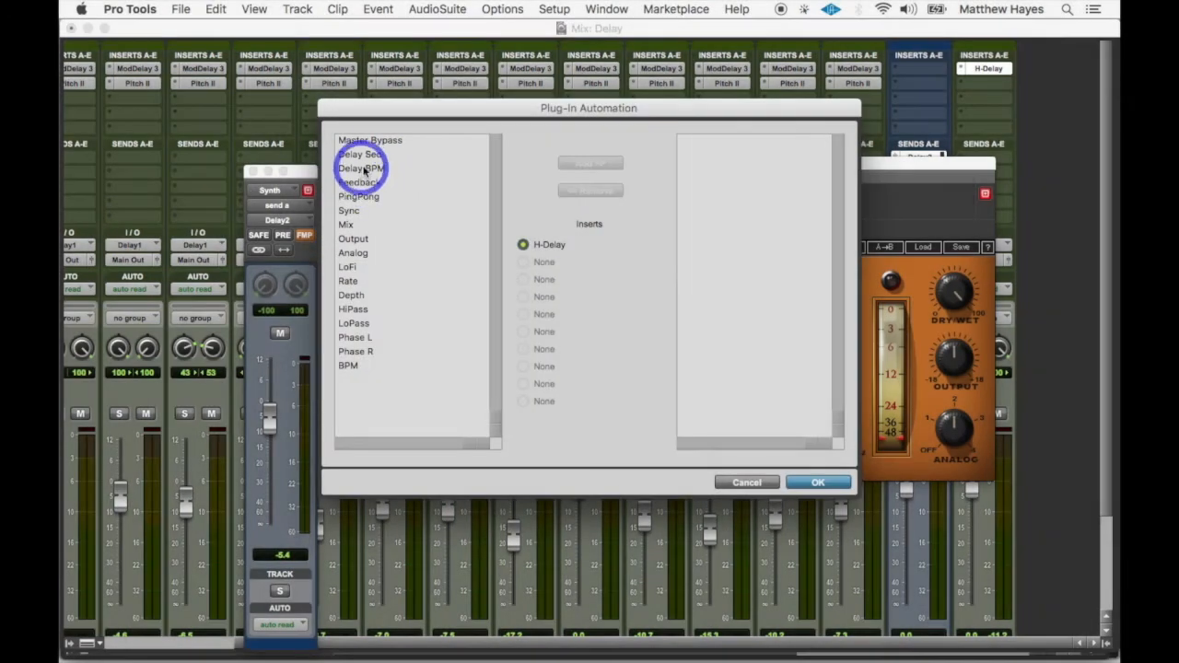
pyautogui.click(365, 155)
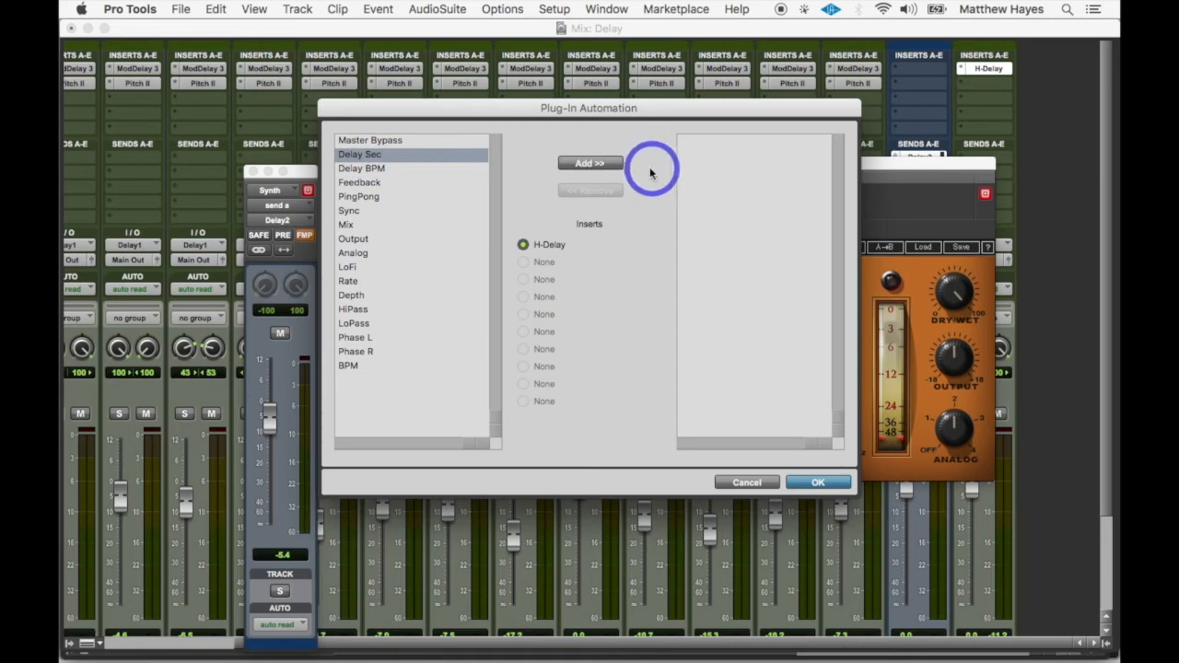
pyautogui.click(584, 162)
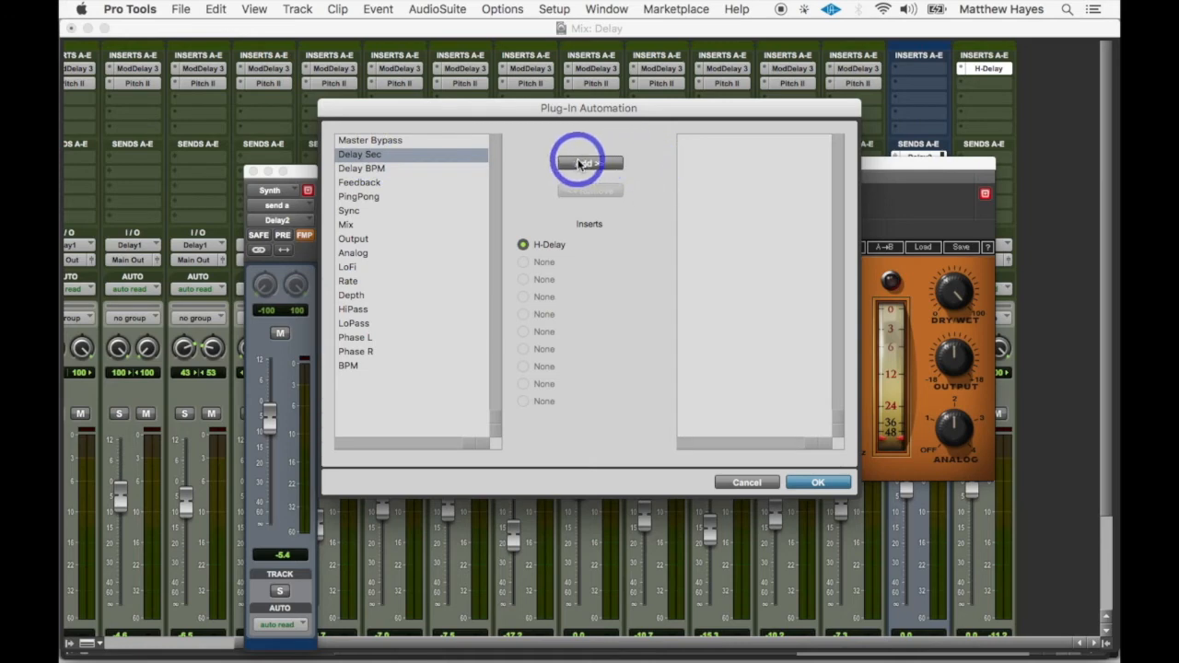
pyautogui.click(359, 169)
pyautogui.click(590, 164)
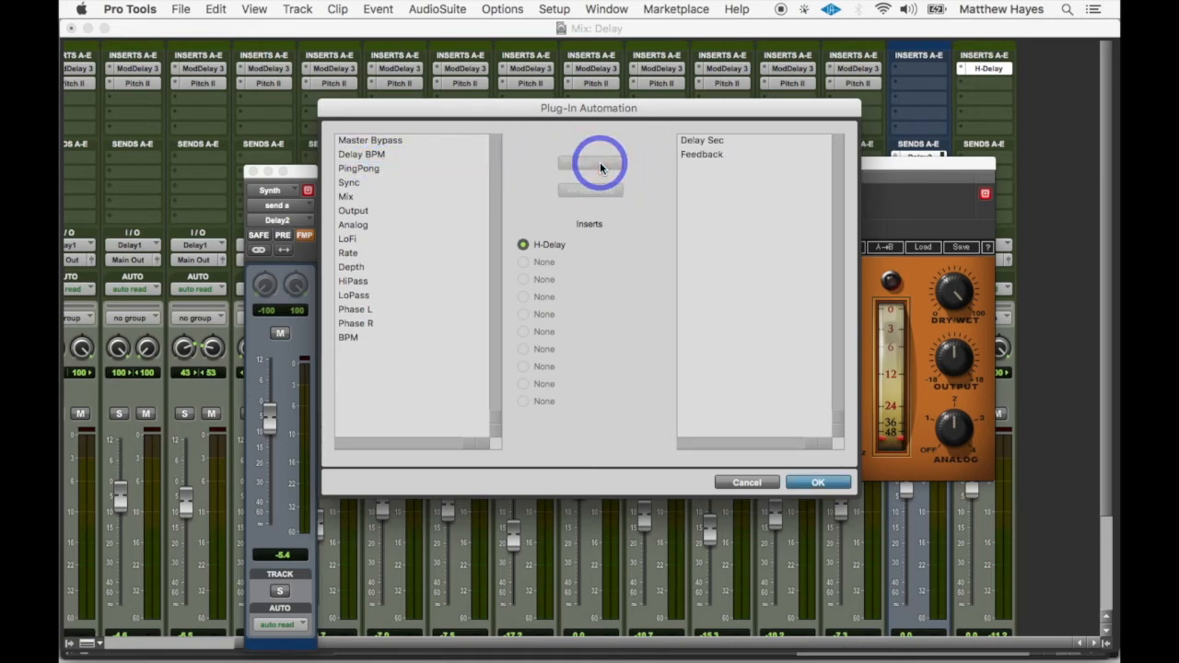
pyautogui.click(825, 481)
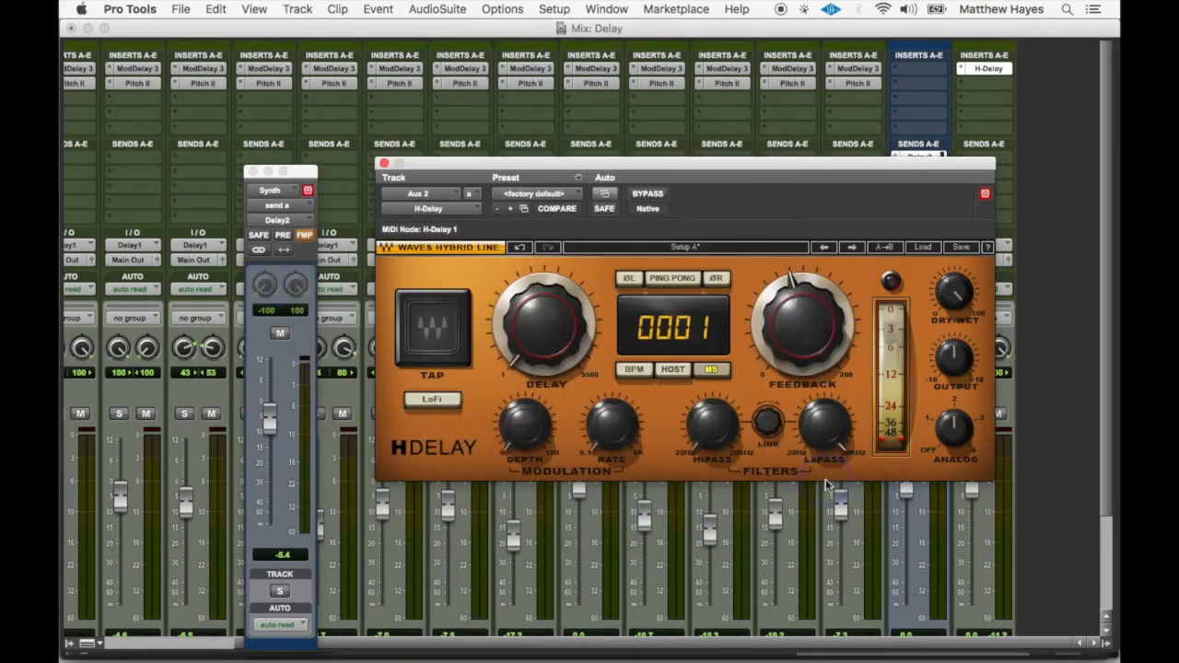
pyautogui.click(392, 172)
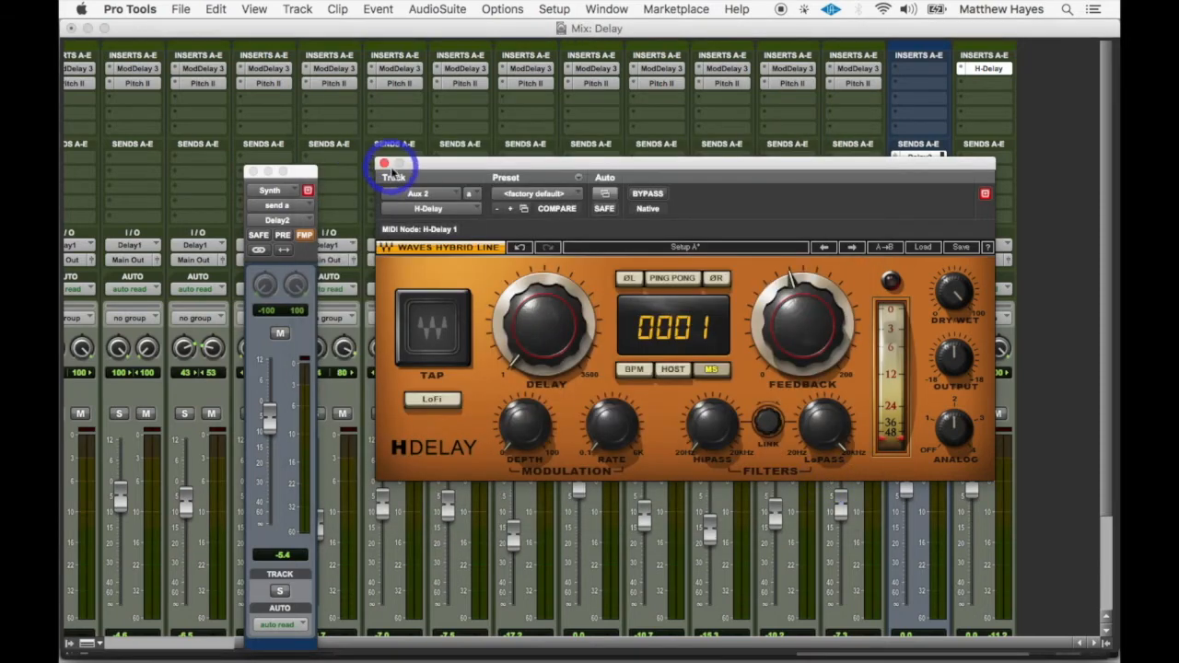
pyautogui.click(385, 165)
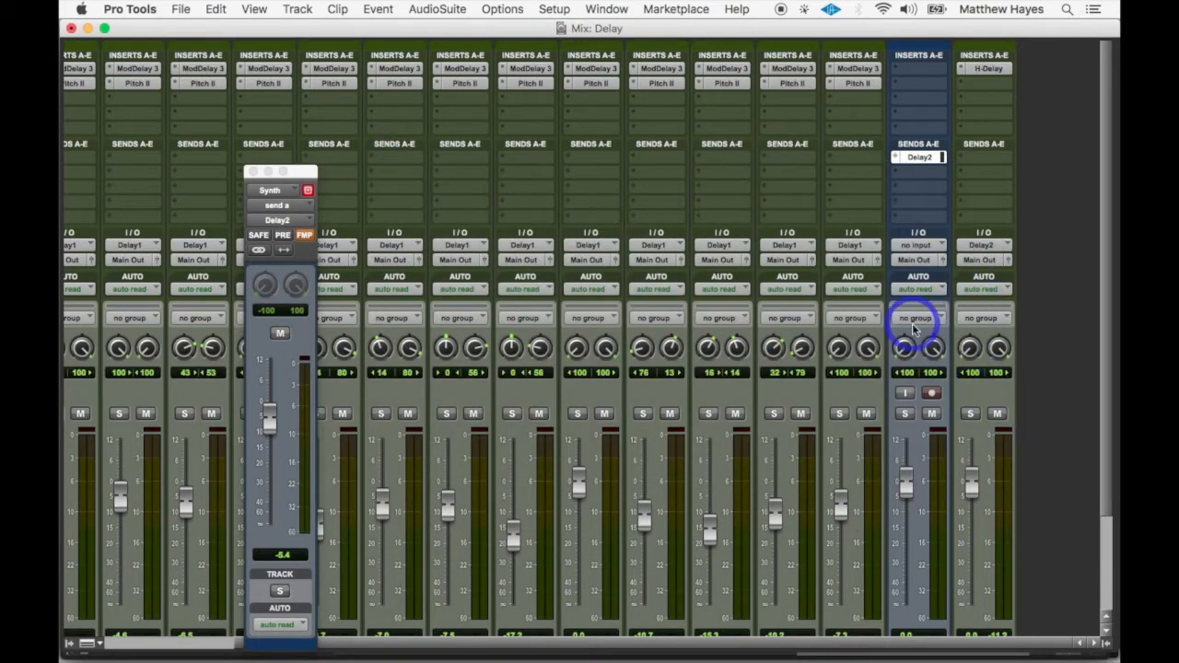
# - In the Edit window, dismiss the Synth send fader, place the playback cursor at 2|3|000 on Aux 2 and increase that track's height
pyautogui.press('super+equal')
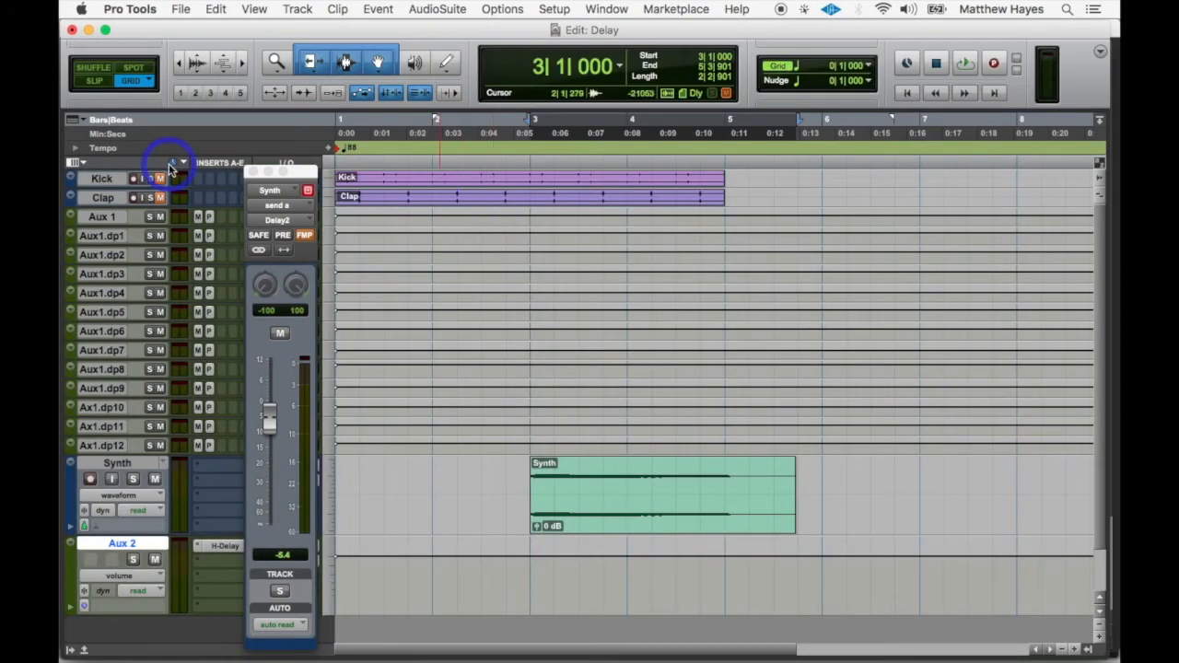
pyautogui.click(254, 171)
pyautogui.click(474, 562)
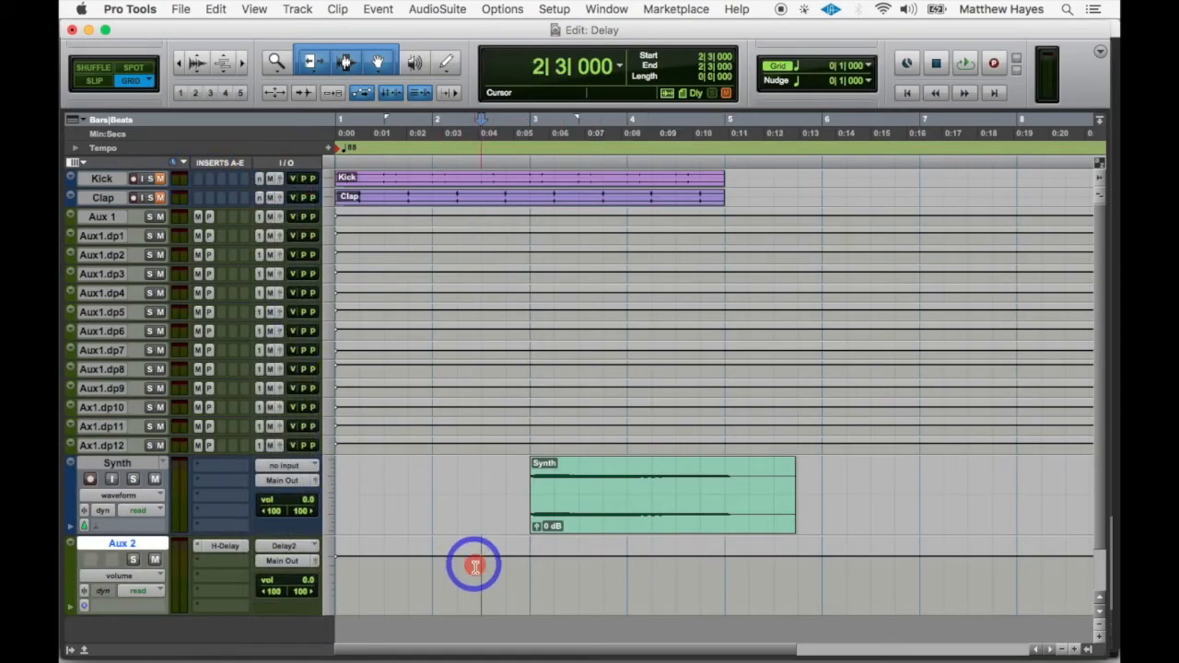
pyautogui.hotkey('ctrl', 'Up')
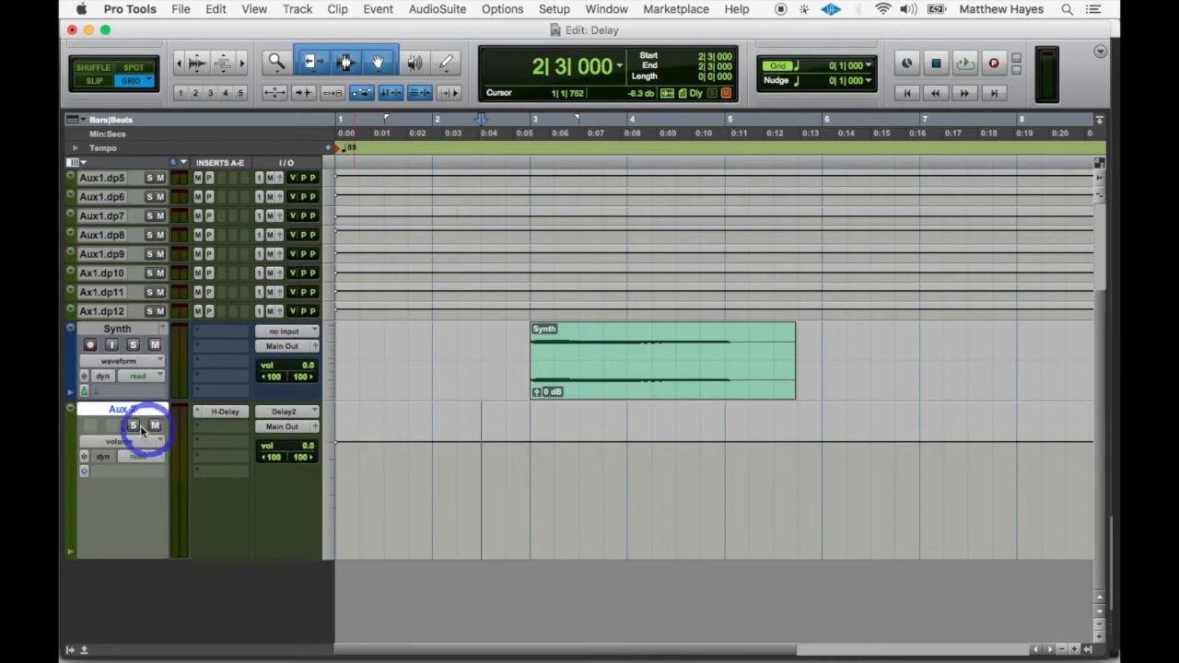
# - Rename the Aux 2 track as Analog Delay
pyautogui.doubleClick(127, 410)
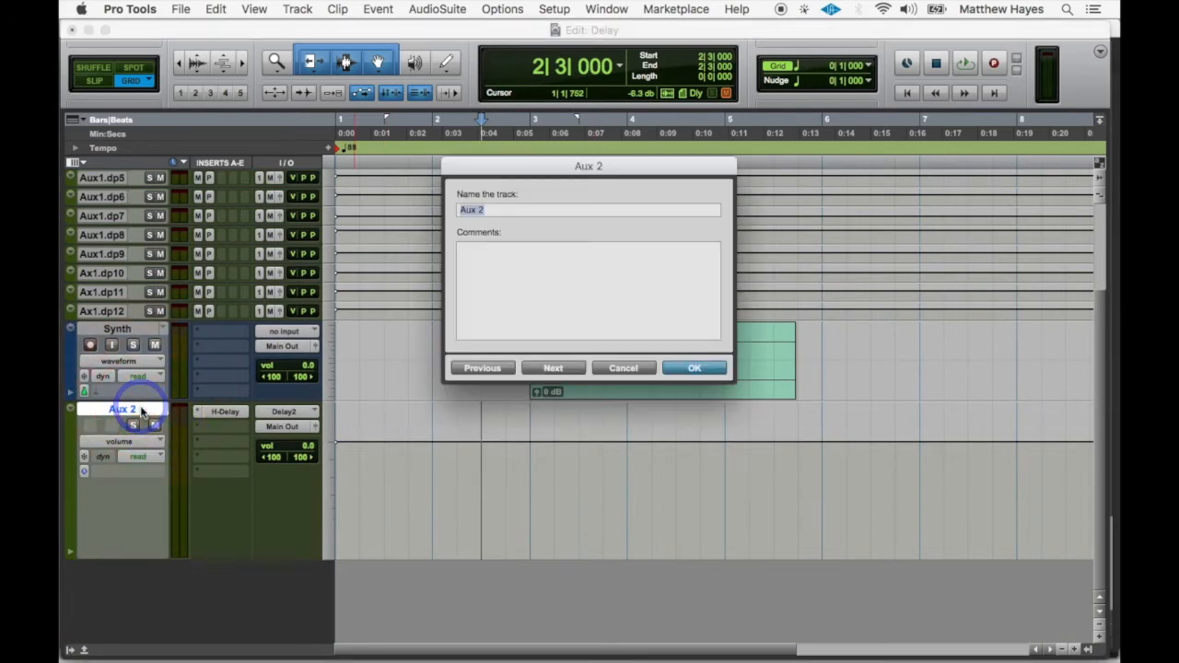
pyautogui.write('Analog D')
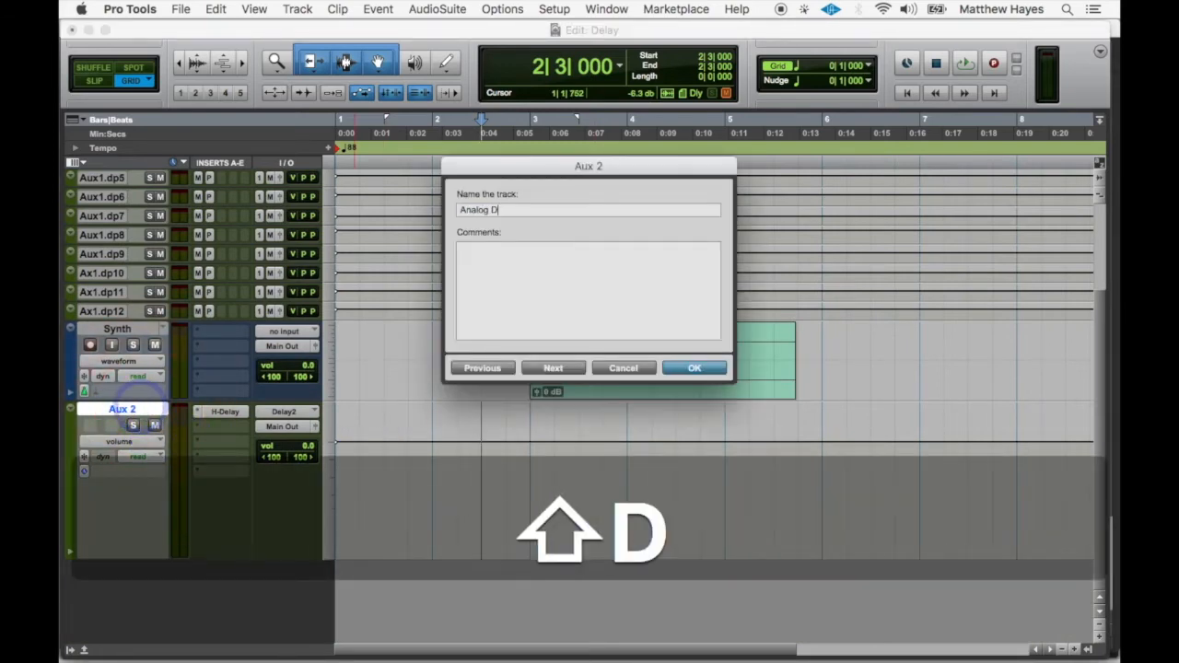
pyautogui.write('elay')
pyautogui.press('Return')
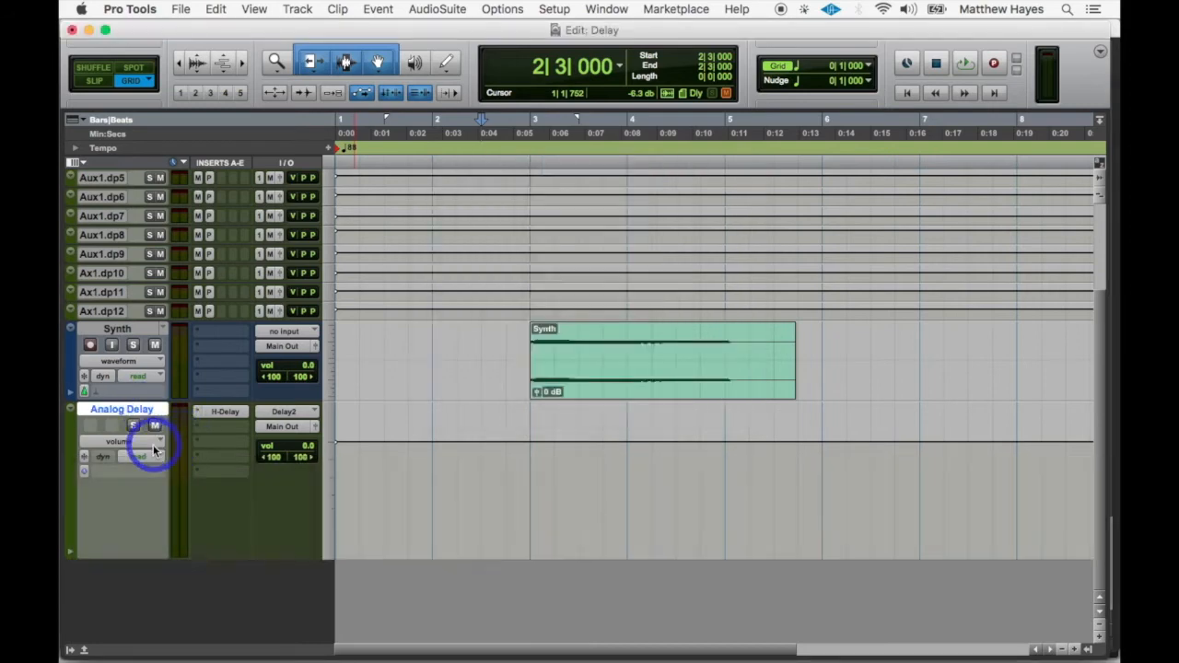
# - Show the H-Delay Delay Sec automation lane on the Analog Delay track
pyautogui.click(142, 443)
pyautogui.click(150, 520)
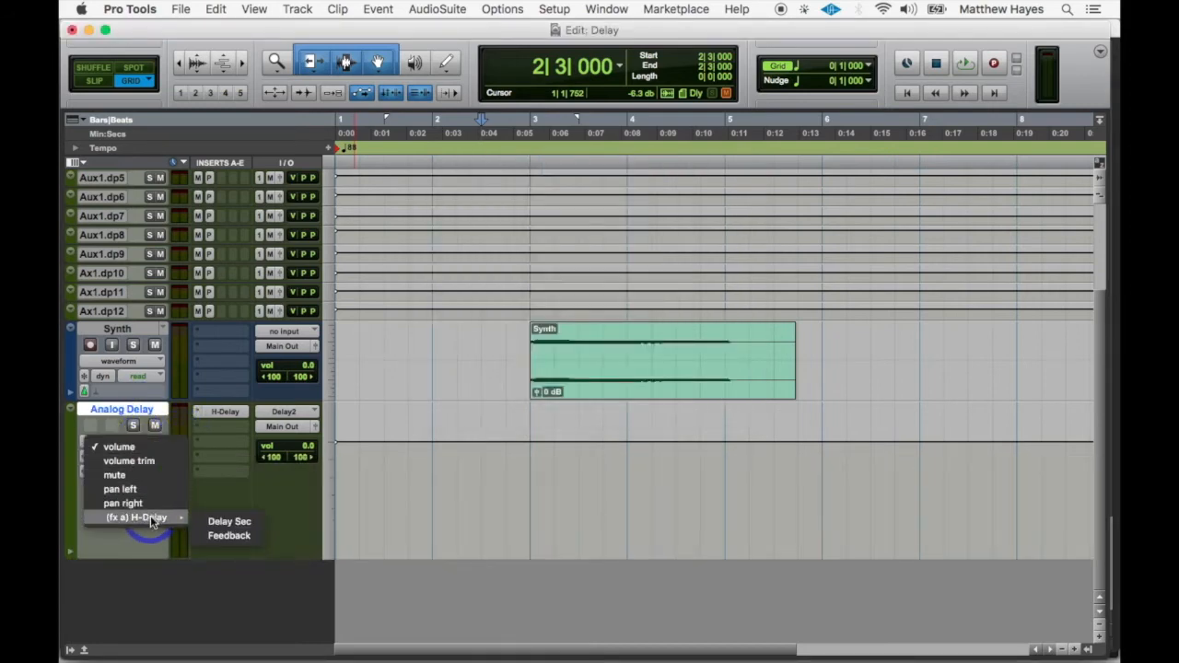
pyautogui.click(240, 522)
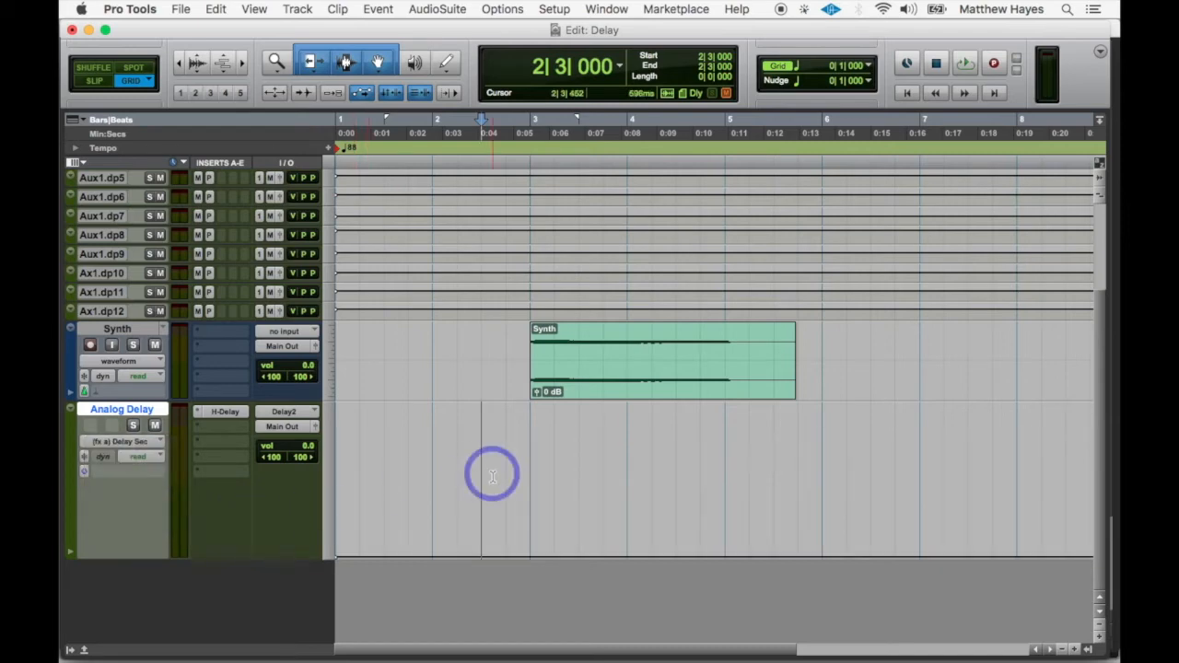
# - With the Grabber tool, add Delay Sec breakpoints at bars 3 and 5 and raise a peak of about 890 ms at bar 4
pyautogui.click(451, 92)
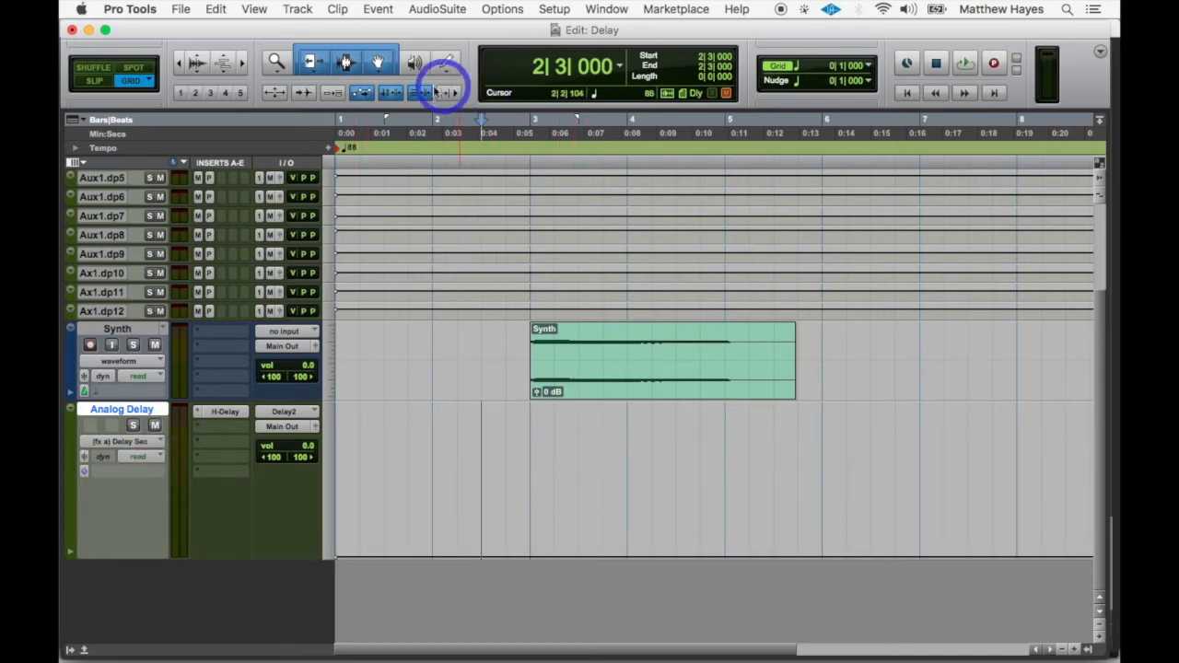
pyautogui.click(378, 62)
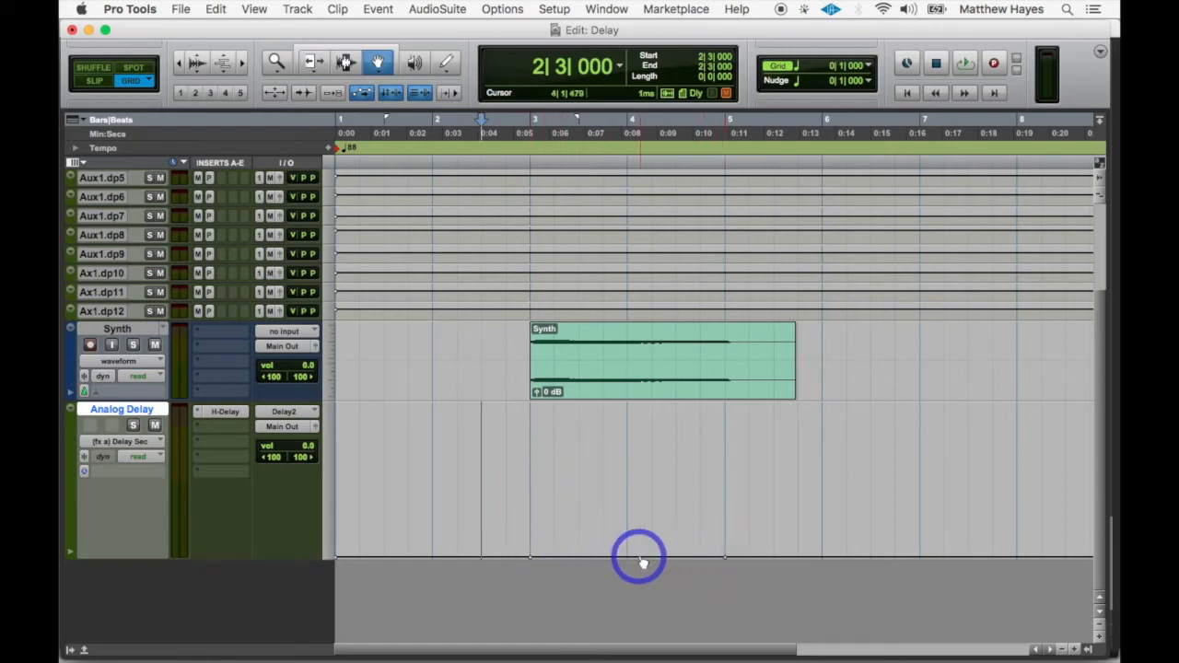
pyautogui.moveTo(632, 558); pyautogui.dragTo(624, 466)
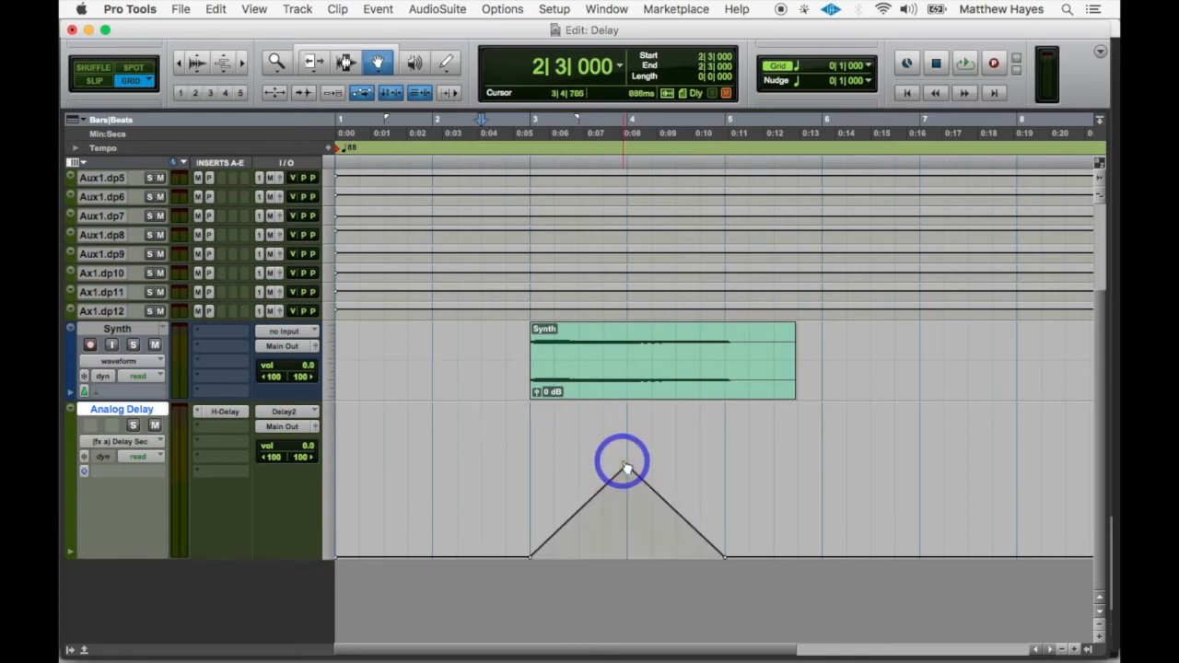
# - Play back from 2|3|000 with H-Delay open to check how its delay time follows the automation, and close the plug-in window
pyautogui.click(225, 411)
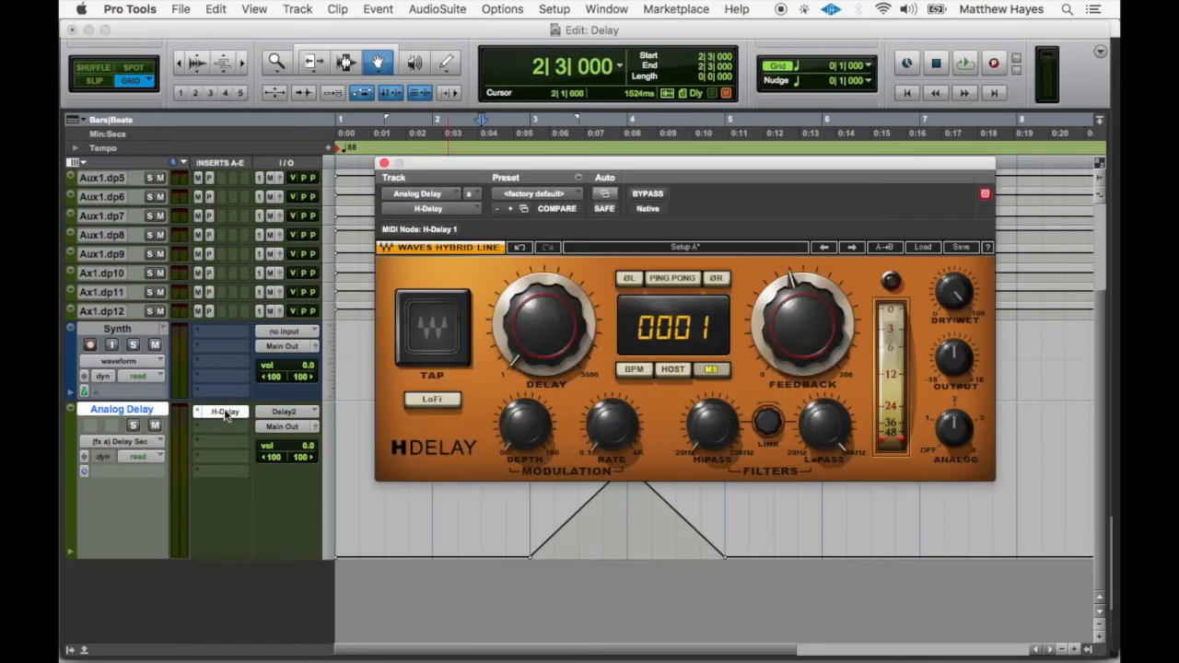
pyautogui.click(429, 402)
pyautogui.press('space')
pyautogui.click(428, 404)
pyautogui.click(428, 402)
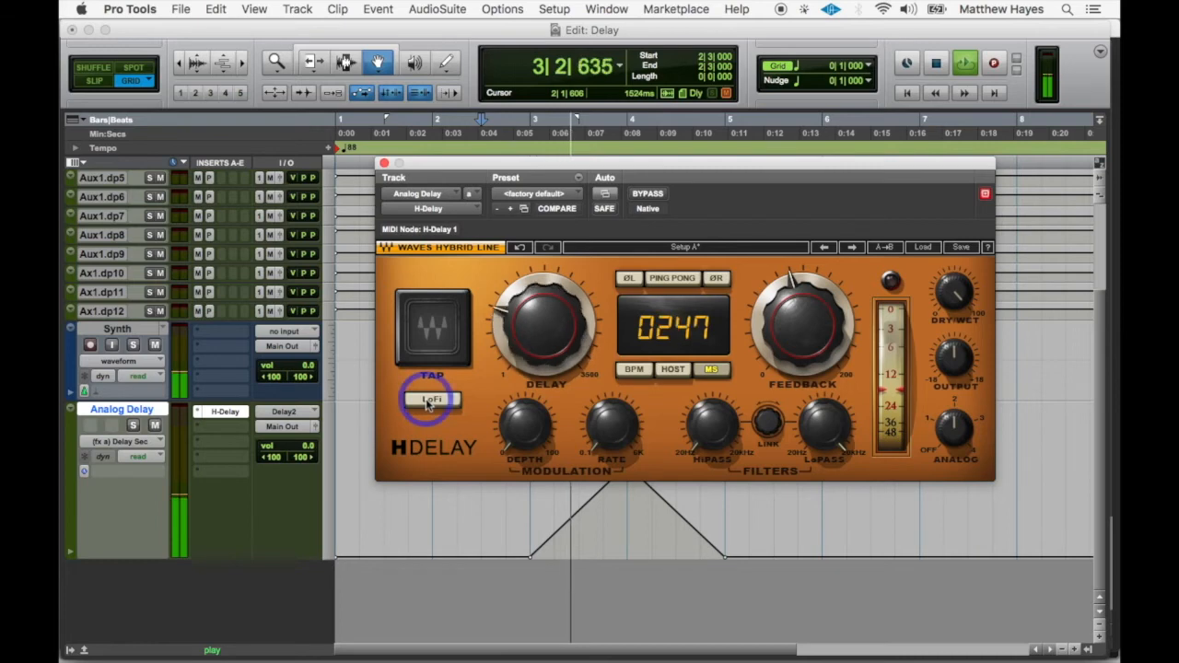
pyautogui.click(428, 402)
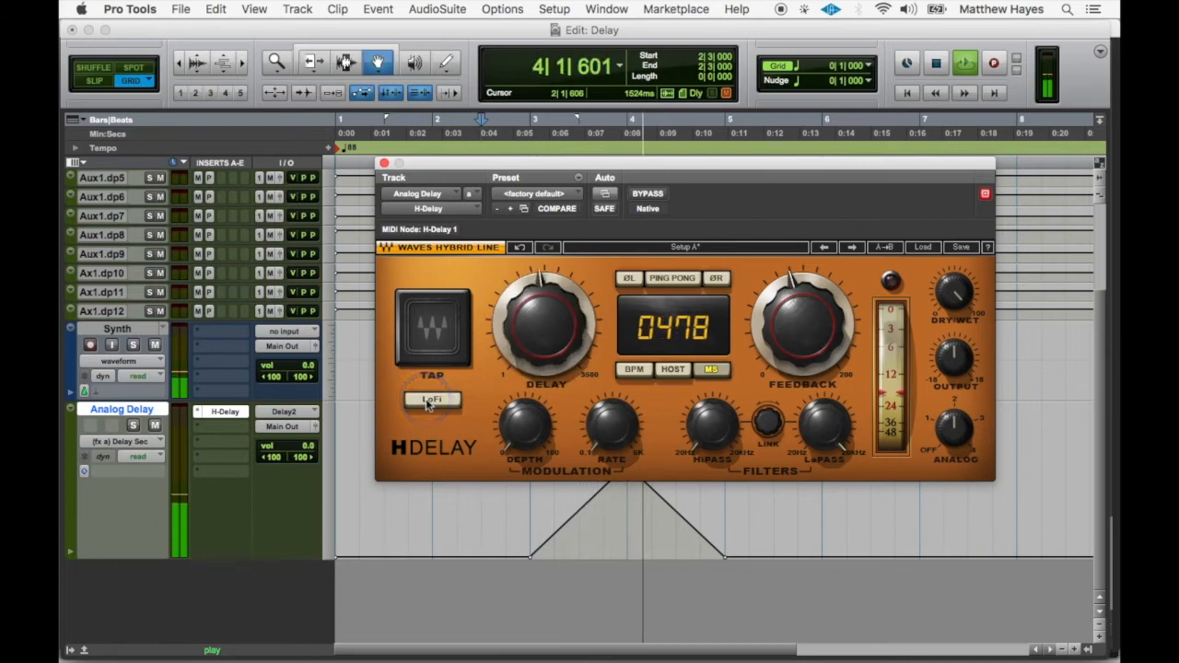
pyautogui.click(428, 403)
pyautogui.click(428, 403)
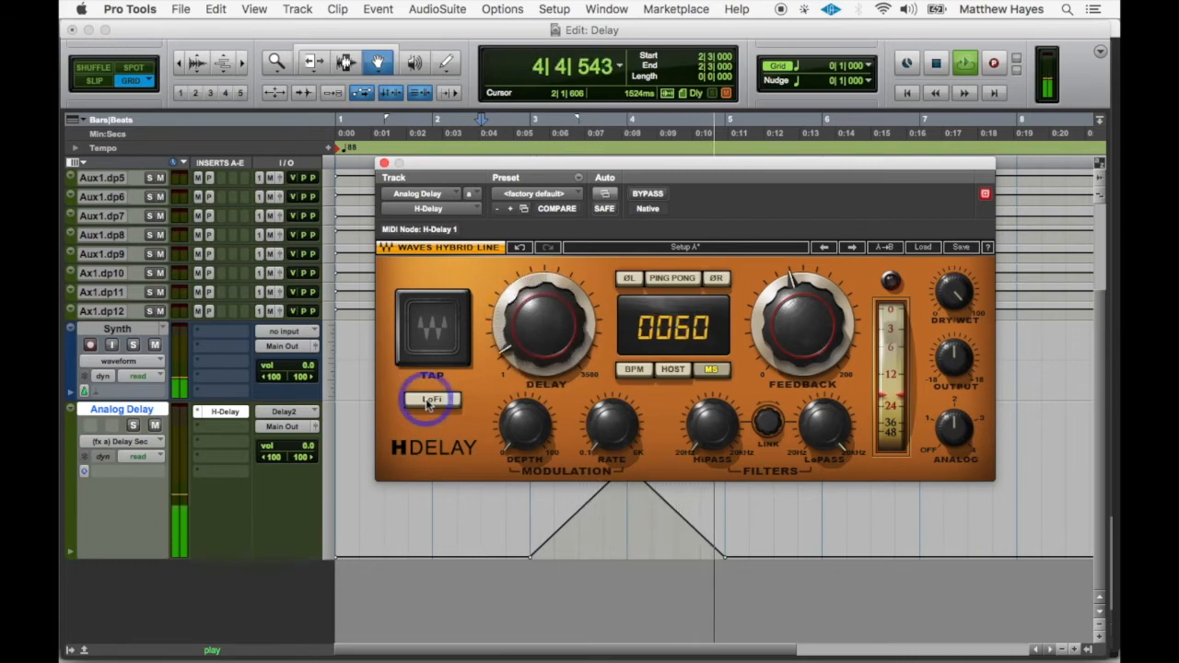
pyautogui.click(428, 402)
pyautogui.click(391, 164)
pyautogui.press('space')
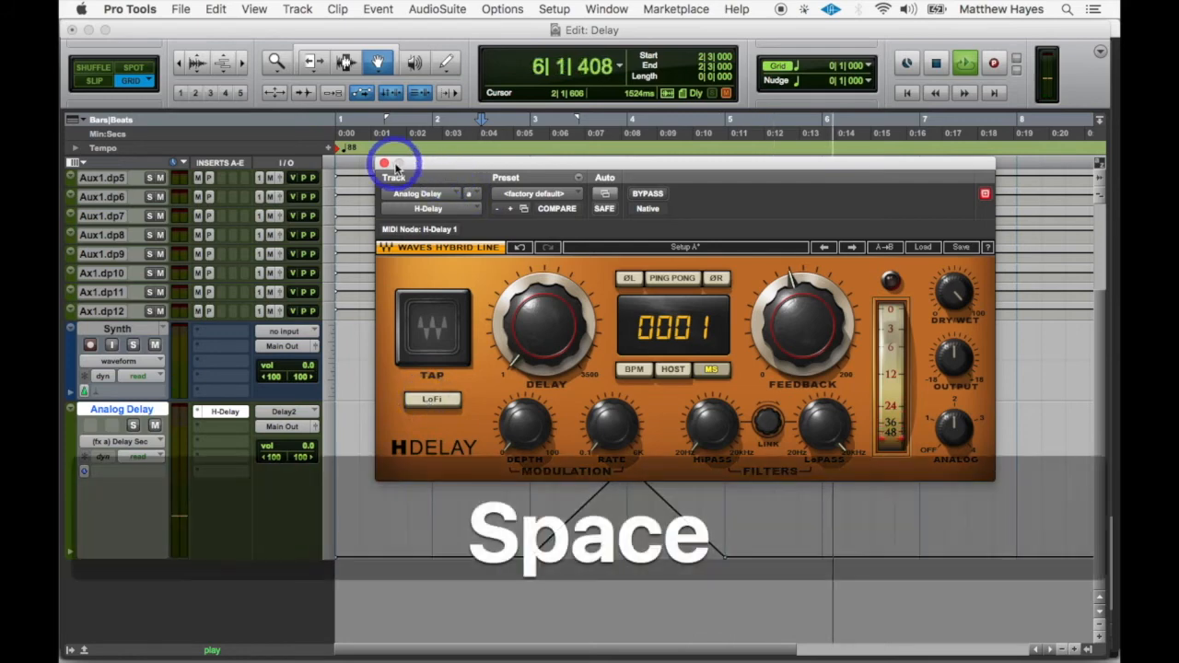
pyautogui.click(384, 163)
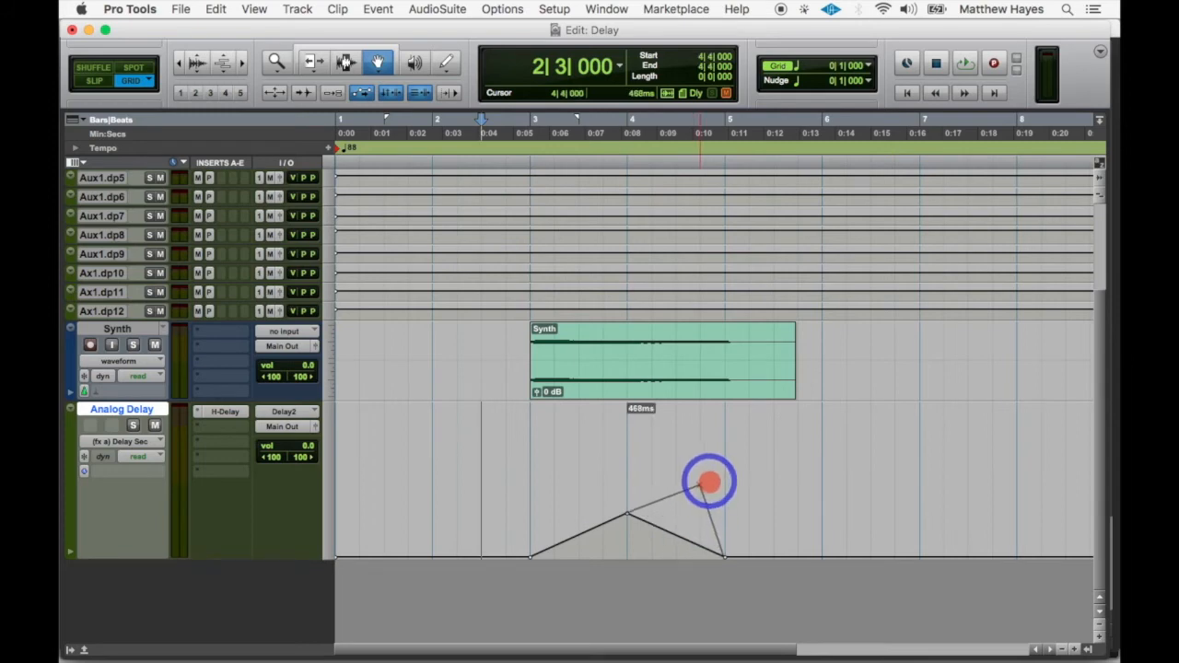
# - Reshape the Delay Sec curve to 468 ms at bar 4, a higher peak at 4|4|000 and an end at bar 6, and audition it
pyautogui.moveTo(724, 558); pyautogui.dragTo(823, 558)
pyautogui.press('space')
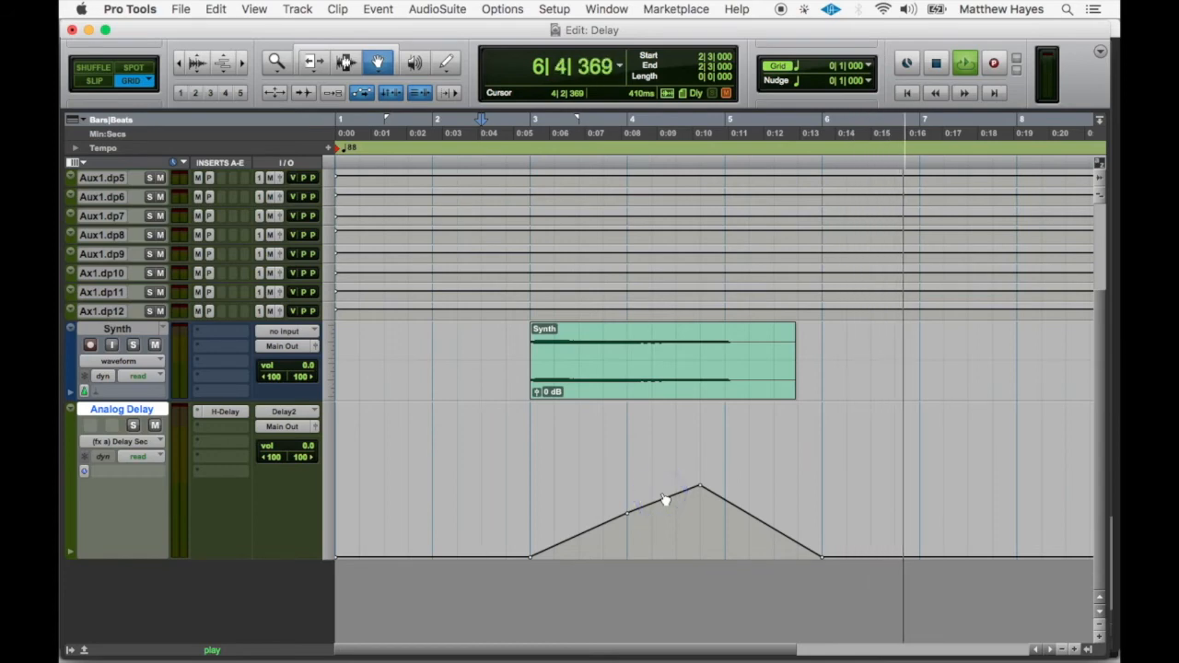
pyautogui.press('space')
# - Review H-Delay's feedback setting, save the session, and play back the Synth with the reshaped delay automation
pyautogui.click(212, 430)
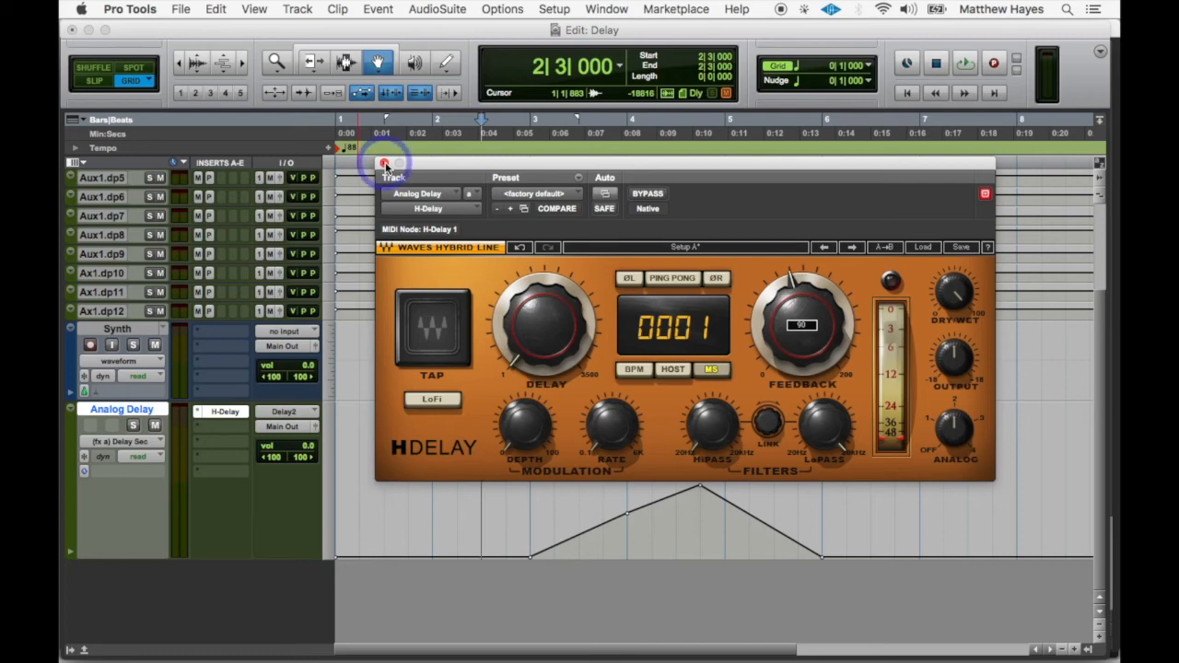
pyautogui.press('super+s')
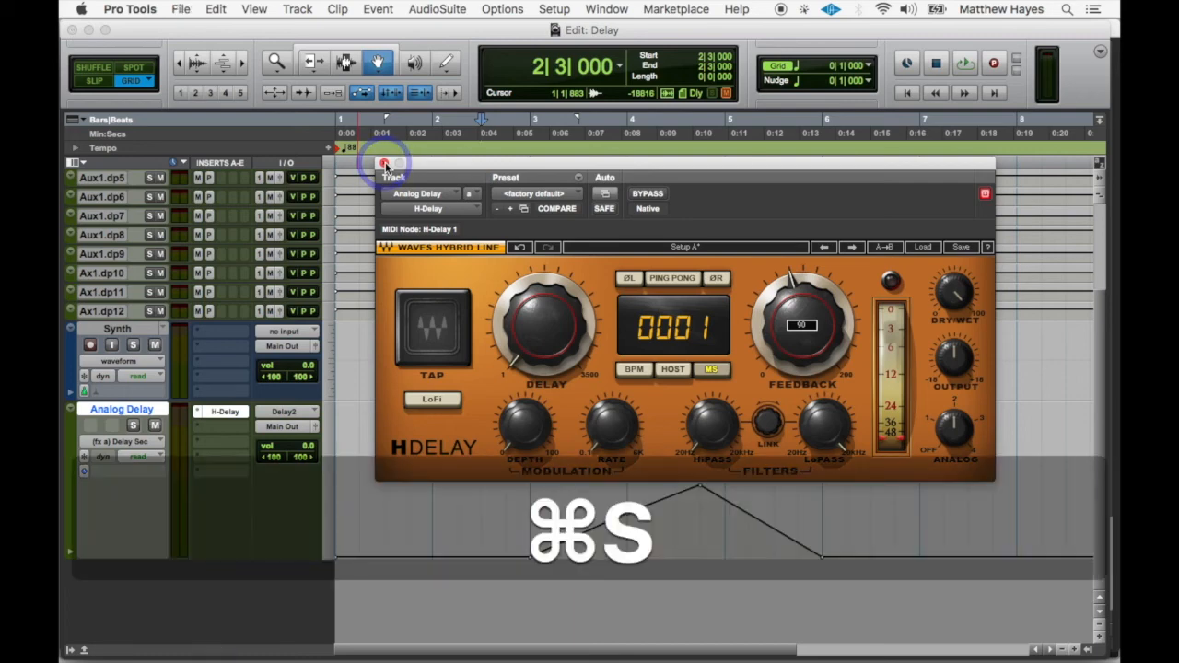
pyautogui.click(384, 164)
pyautogui.press('space')
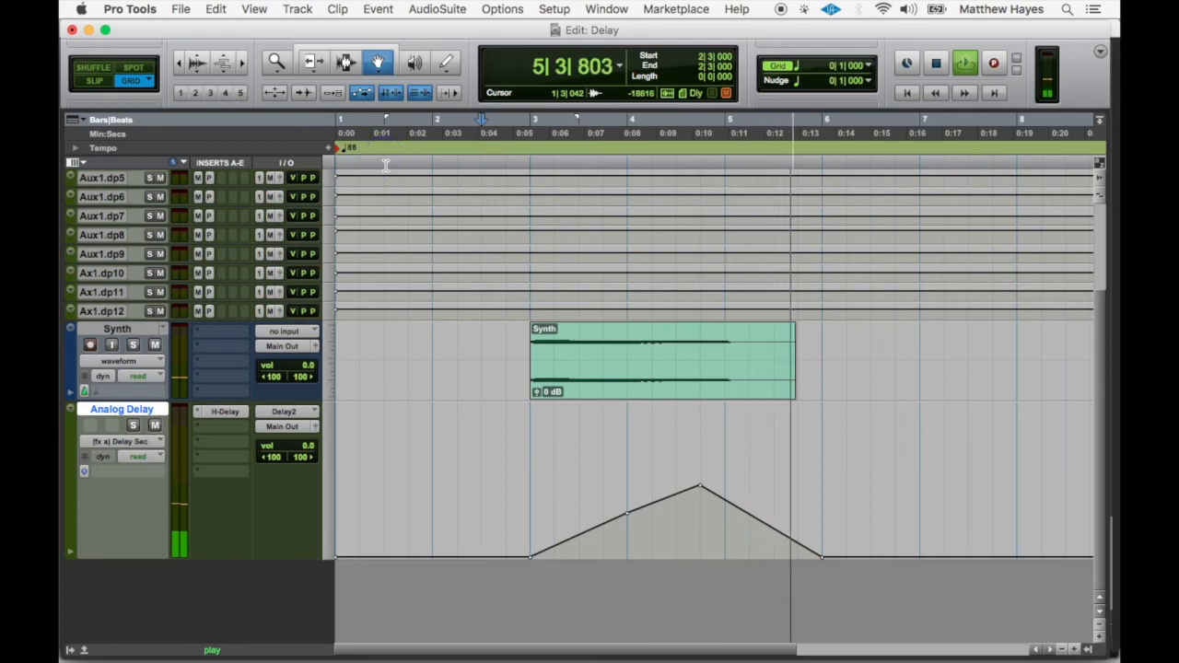
pyautogui.press('space')
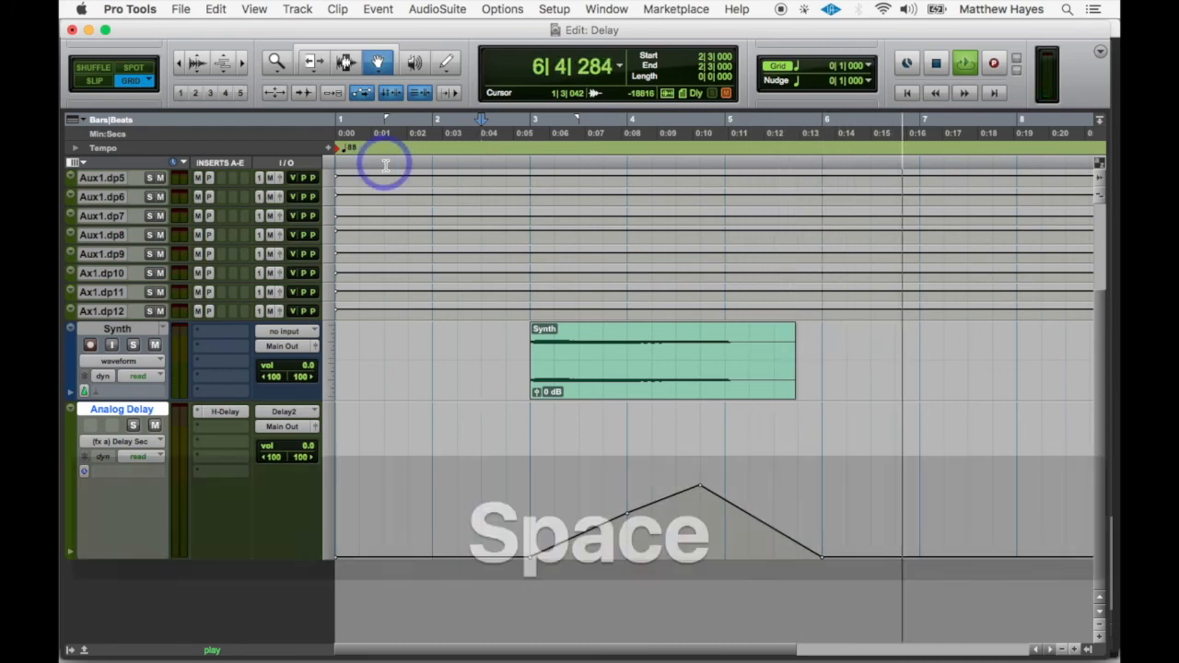